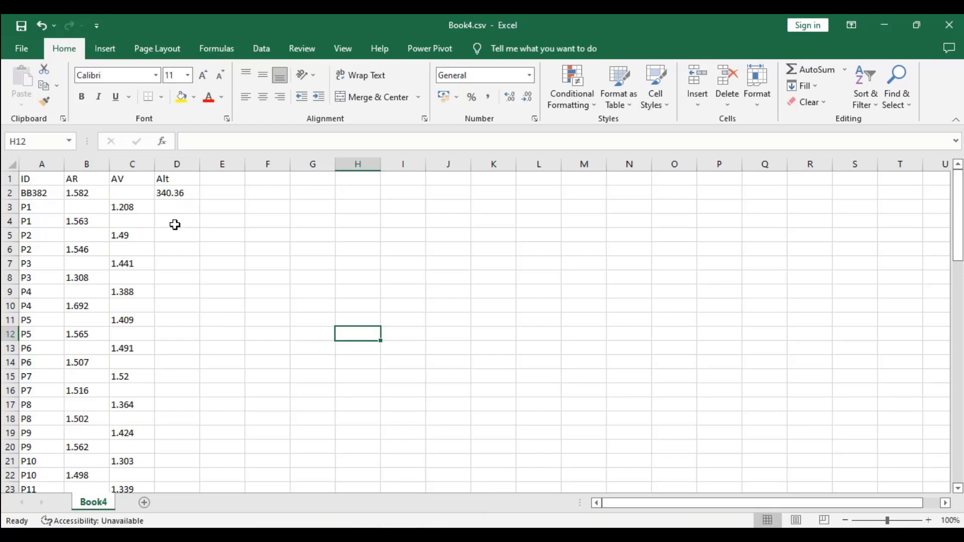
Step: Examine the levelling data in Book4.csv, including the ID, AR, AV and Alt columns down to the last row
{"action": "scroll", "coordinate": [175, 225], "scroll_direction": "down", "scroll_amount": 1}
{"action": "scroll", "coordinate": [175, 225], "scroll_direction": "down", "scroll_amount": 3}
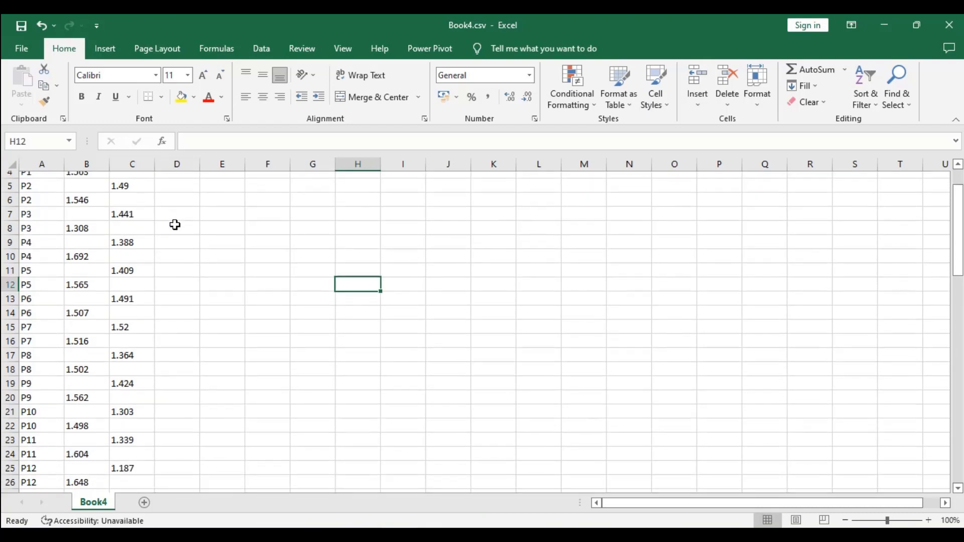
{"action": "scroll", "coordinate": [174, 224], "scroll_direction": "down", "scroll_amount": 15}
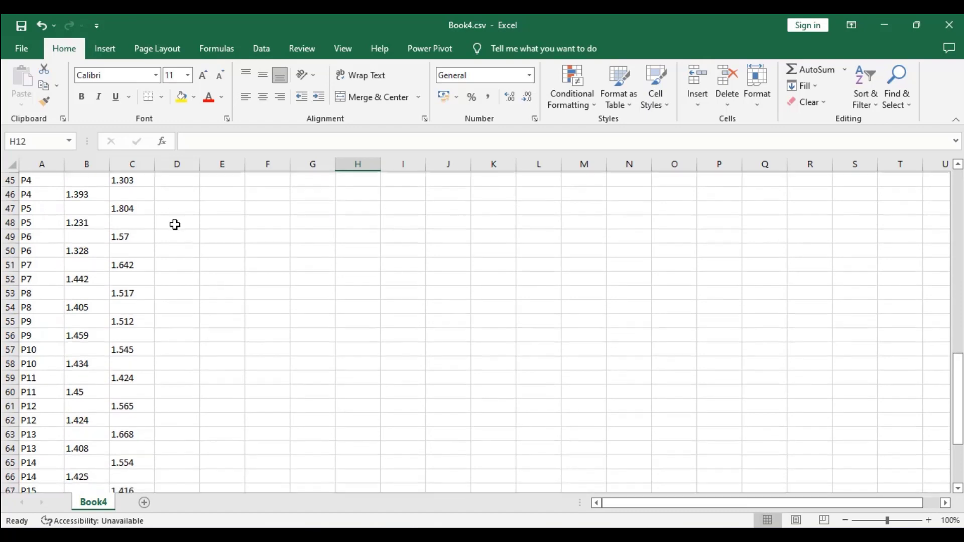
{"action": "scroll", "coordinate": [175, 224], "scroll_direction": "down", "scroll_amount": 6}
{"action": "scroll", "coordinate": [175, 225], "scroll_direction": "up", "scroll_amount": 4}
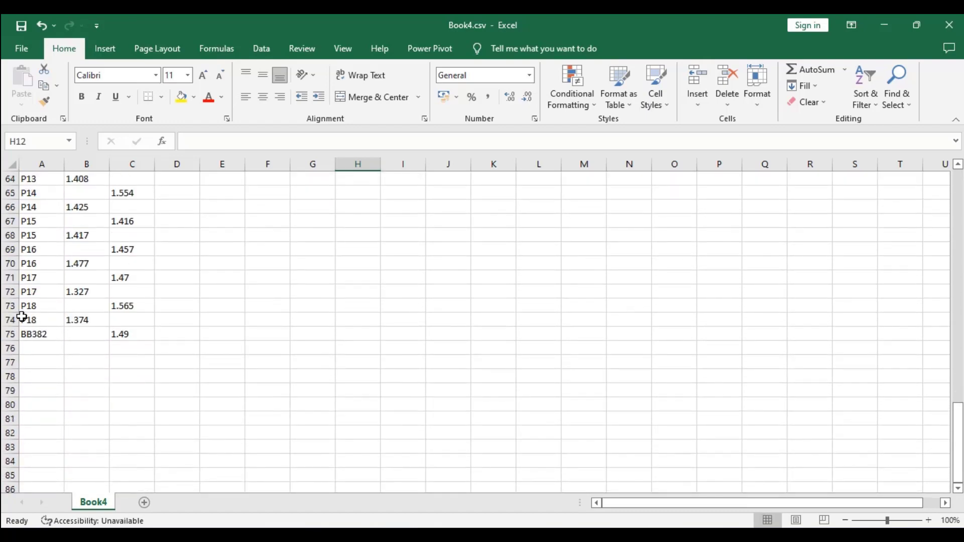
{"action": "scroll", "coordinate": [161, 283], "scroll_direction": "up", "scroll_amount": 1}
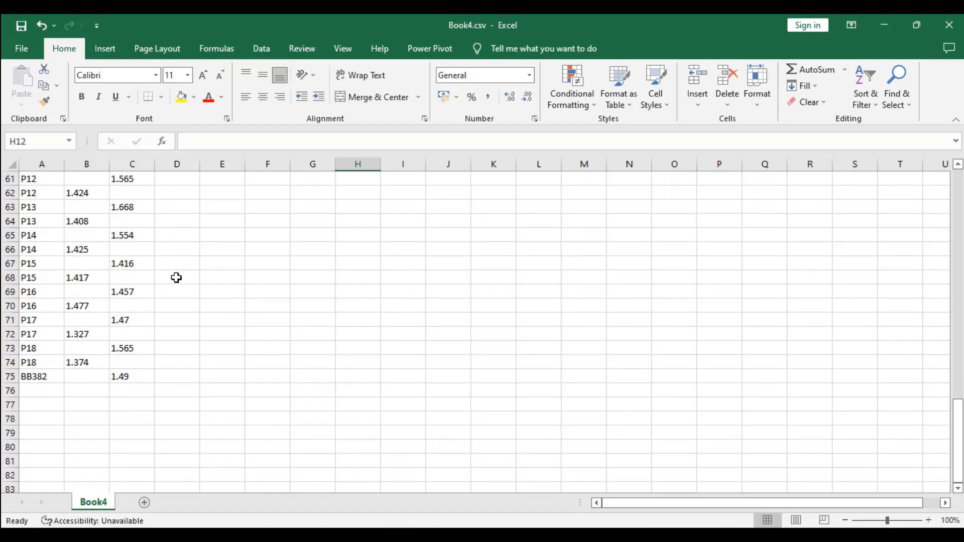
{"action": "scroll", "coordinate": [179, 278], "scroll_direction": "up", "scroll_amount": 20}
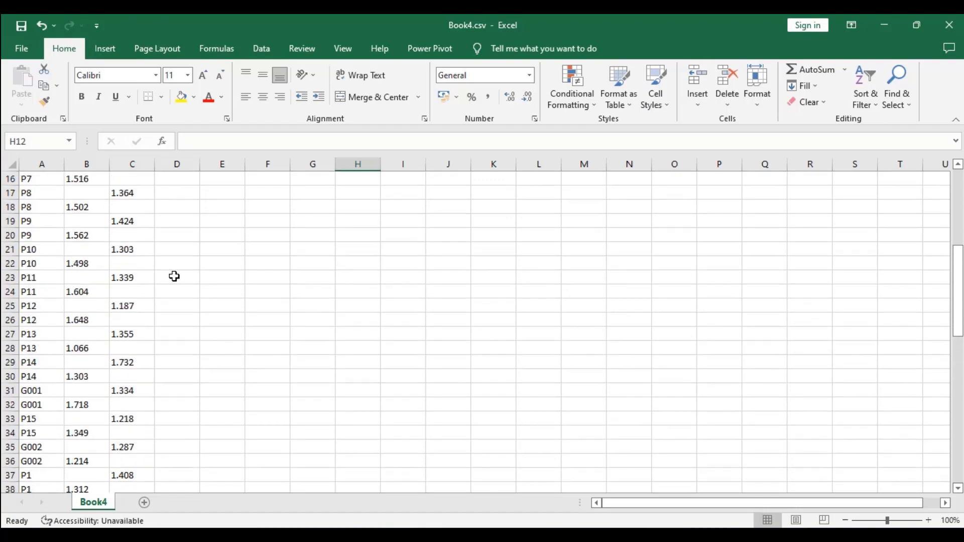
{"action": "scroll", "coordinate": [128, 265], "scroll_direction": "down", "scroll_amount": 3}
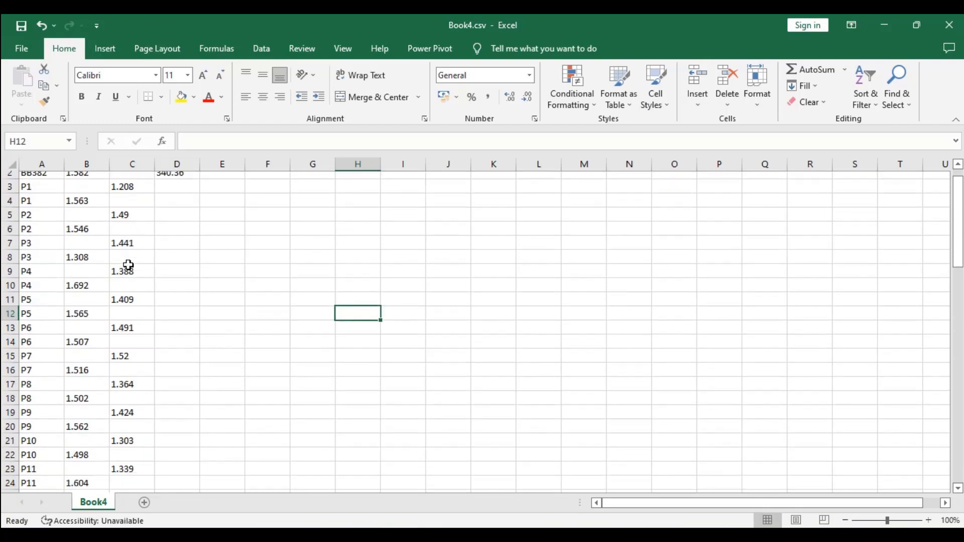
{"action": "scroll", "coordinate": [129, 265], "scroll_direction": "down", "scroll_amount": 5}
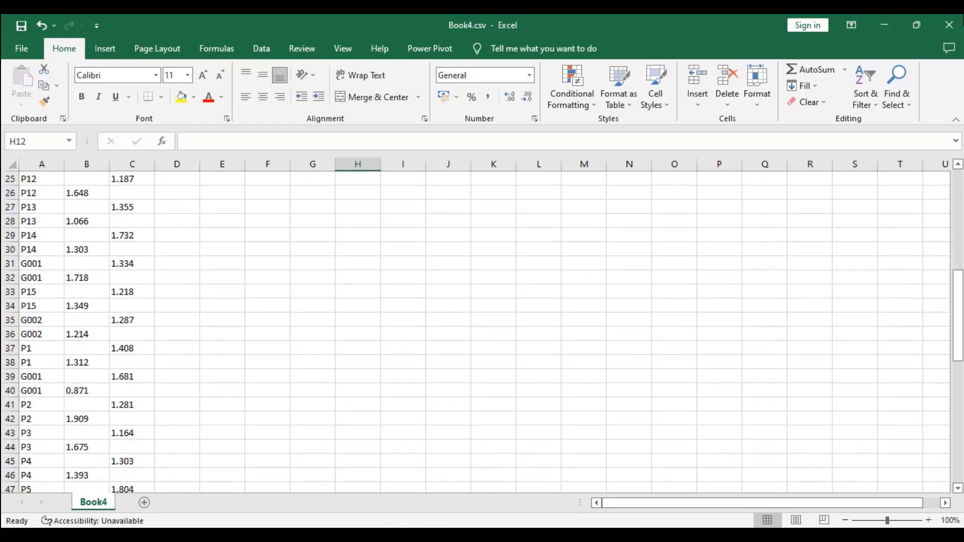
Step: Close the spreadsheet, switch to Trimble Business Center, and examine the available definitions in the import format editor
{"action": "left_click", "coordinate": [950, 24]}
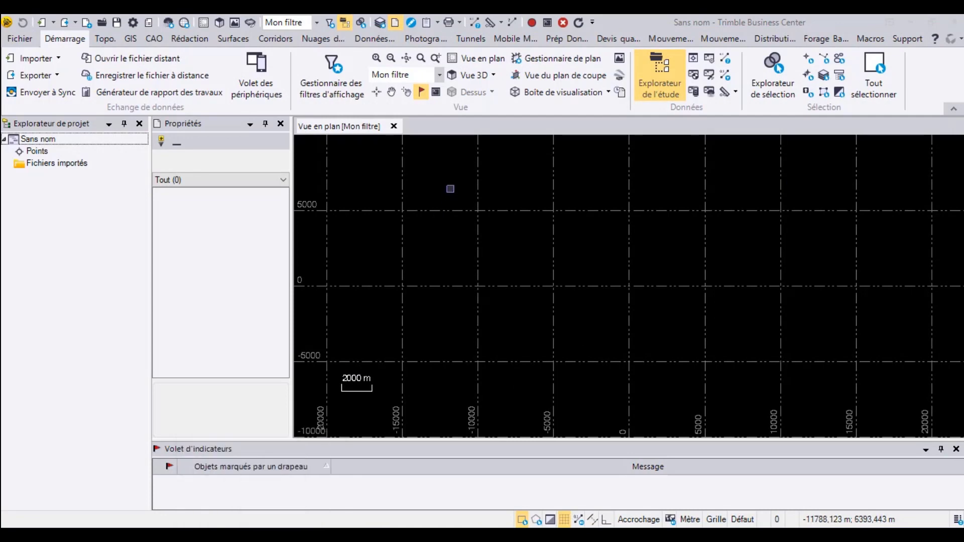
{"action": "left_click", "coordinate": [59, 60]}
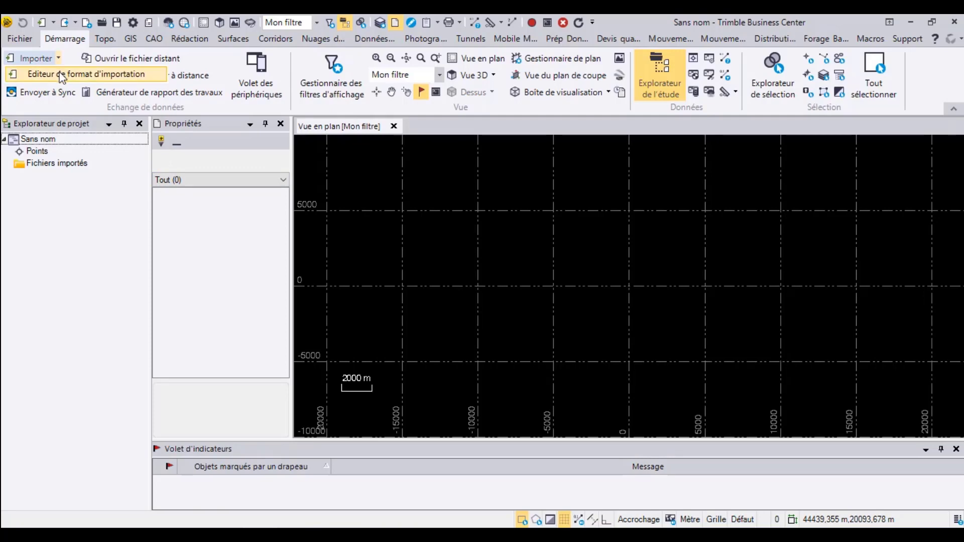
{"action": "left_click", "coordinate": [62, 77]}
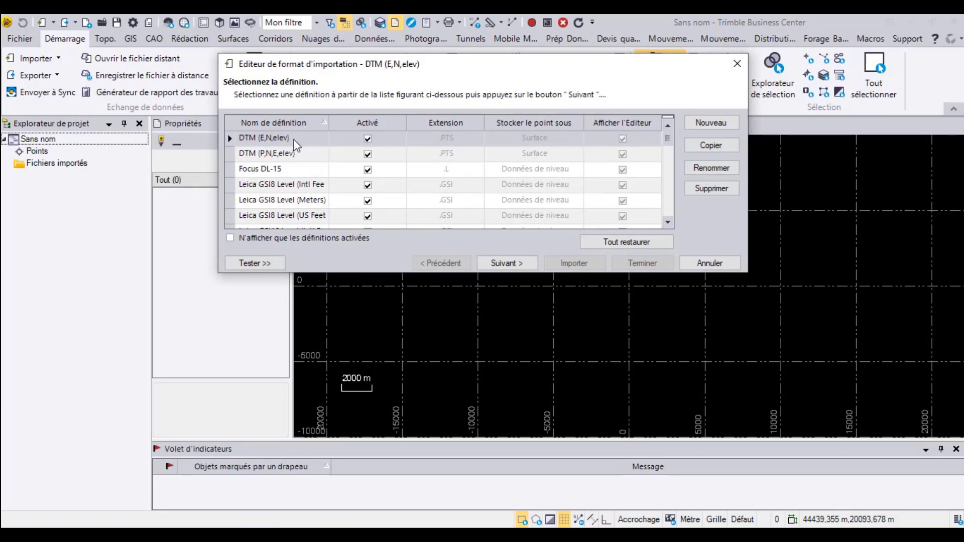
{"action": "scroll", "coordinate": [296, 146], "scroll_direction": "down", "scroll_amount": 4}
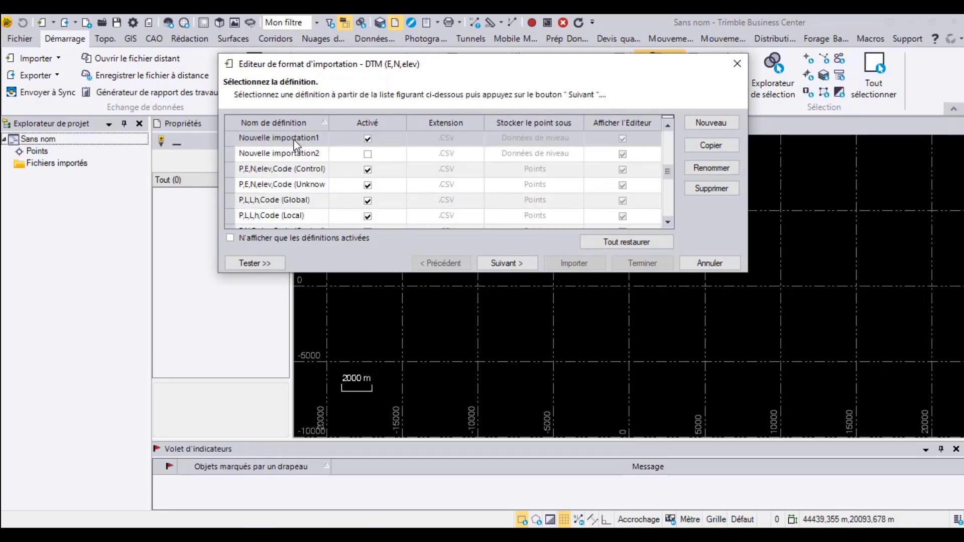
{"action": "scroll", "coordinate": [296, 145], "scroll_direction": "down", "scroll_amount": 4}
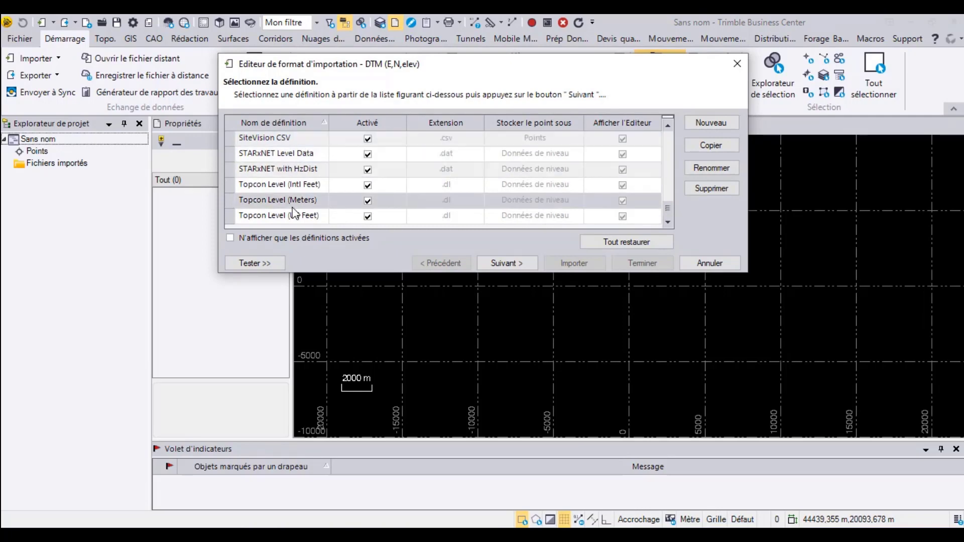
{"action": "scroll", "coordinate": [296, 151], "scroll_direction": "up", "scroll_amount": 8}
{"action": "scroll", "coordinate": [294, 212], "scroll_direction": "up", "scroll_amount": 2}
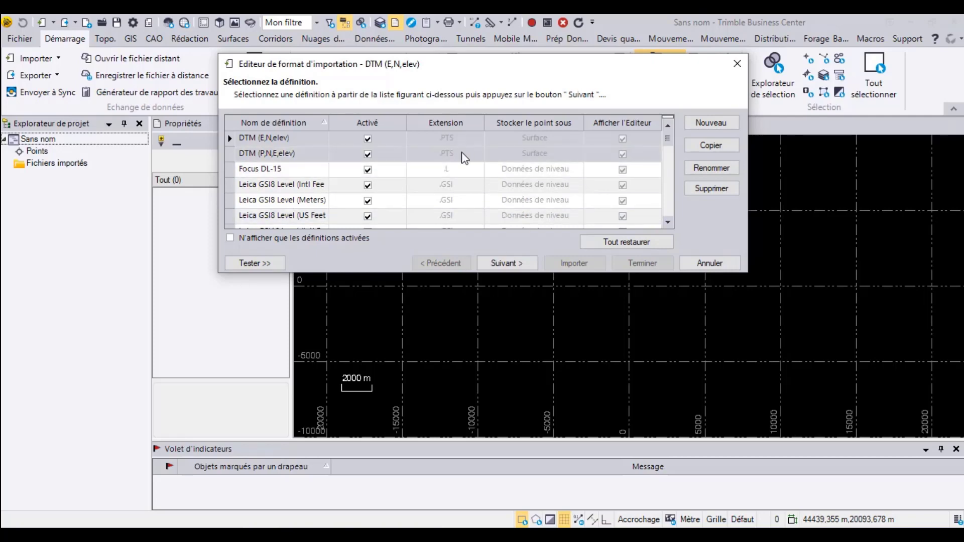
{"action": "scroll", "coordinate": [461, 181], "scroll_direction": "down", "scroll_amount": 5}
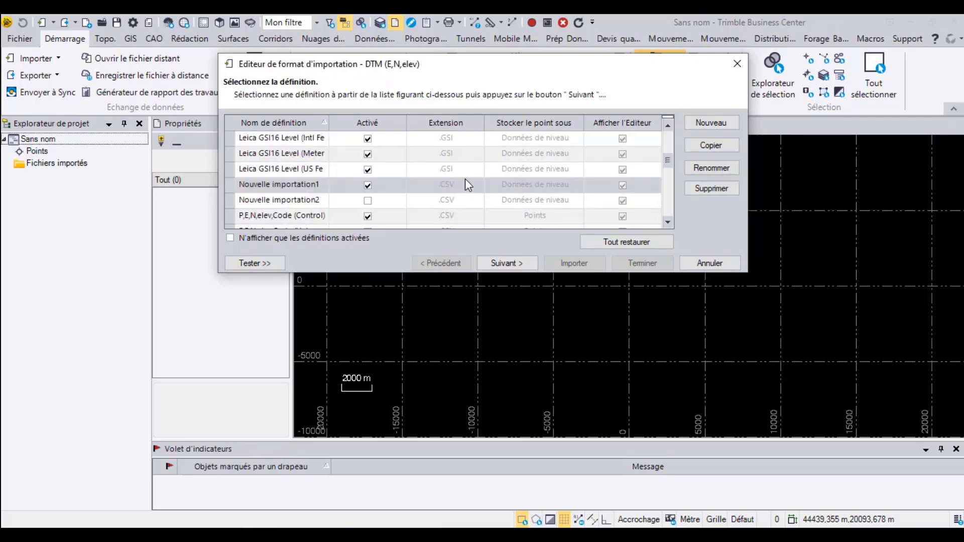
{"action": "scroll", "coordinate": [465, 180], "scroll_direction": "down", "scroll_amount": 3}
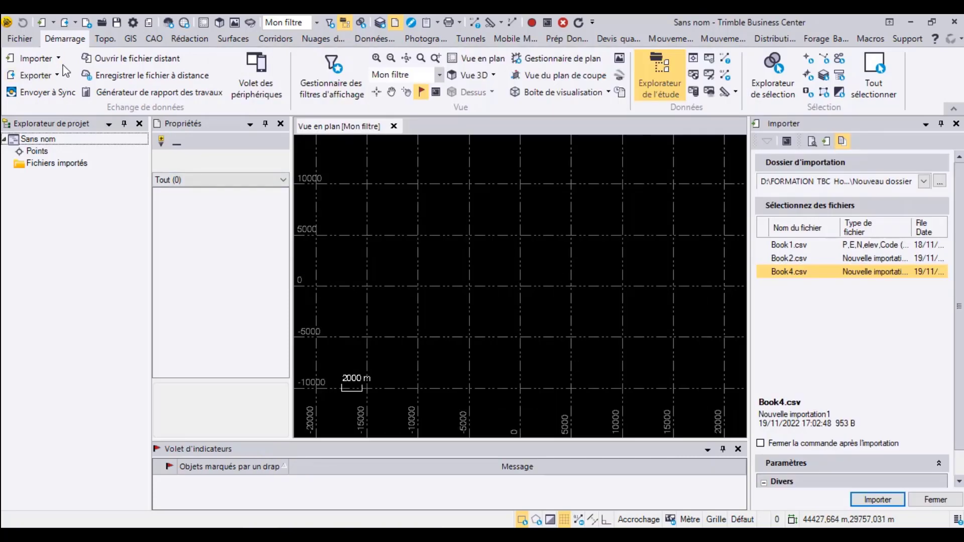
Step: Examine the type, general properties and fields of the Nouvelle importation1 definition in the import format editor, then return to the definition list
{"action": "left_click", "coordinate": [58, 58]}
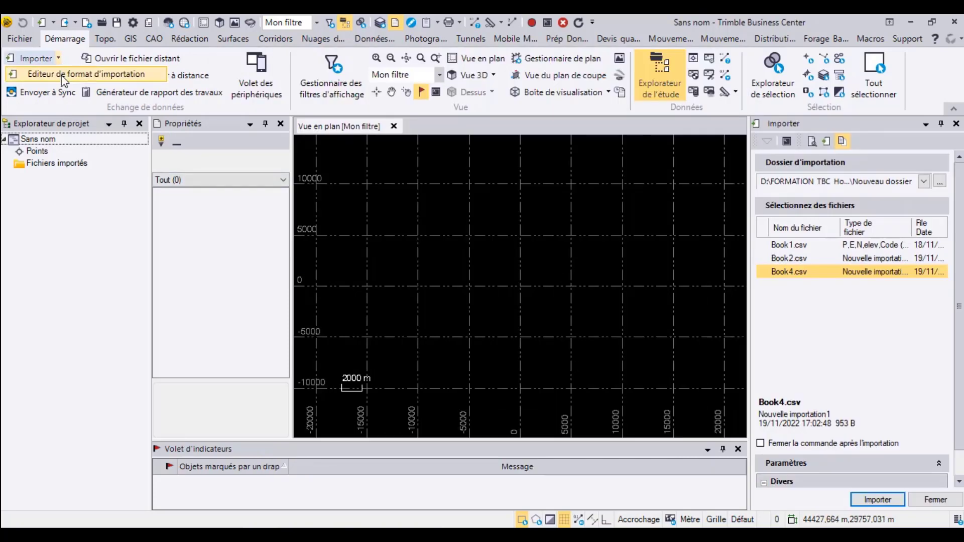
{"action": "left_click", "coordinate": [65, 76]}
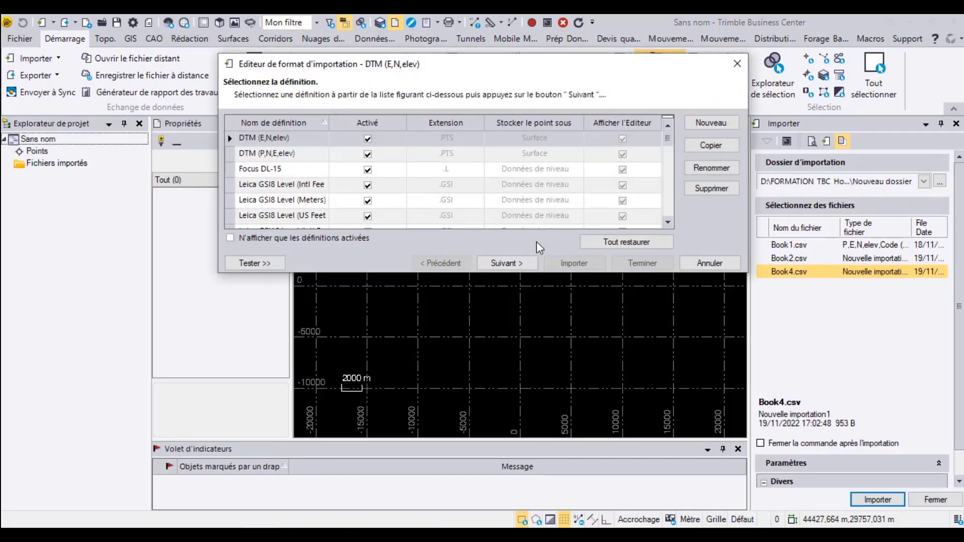
{"action": "scroll", "coordinate": [290, 217], "scroll_direction": "down", "scroll_amount": 3}
{"action": "left_click", "coordinate": [281, 185]}
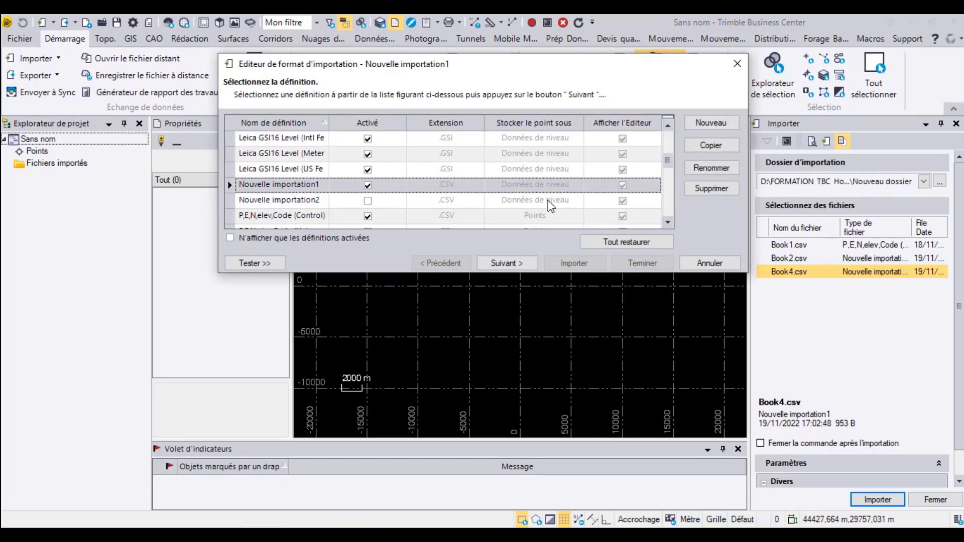
{"action": "left_click", "coordinate": [505, 264]}
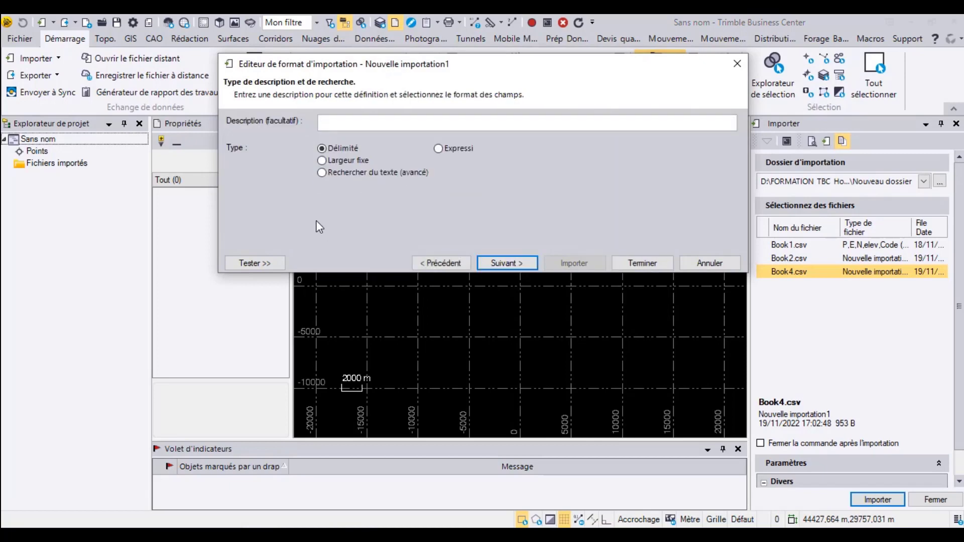
{"action": "left_click", "coordinate": [529, 266]}
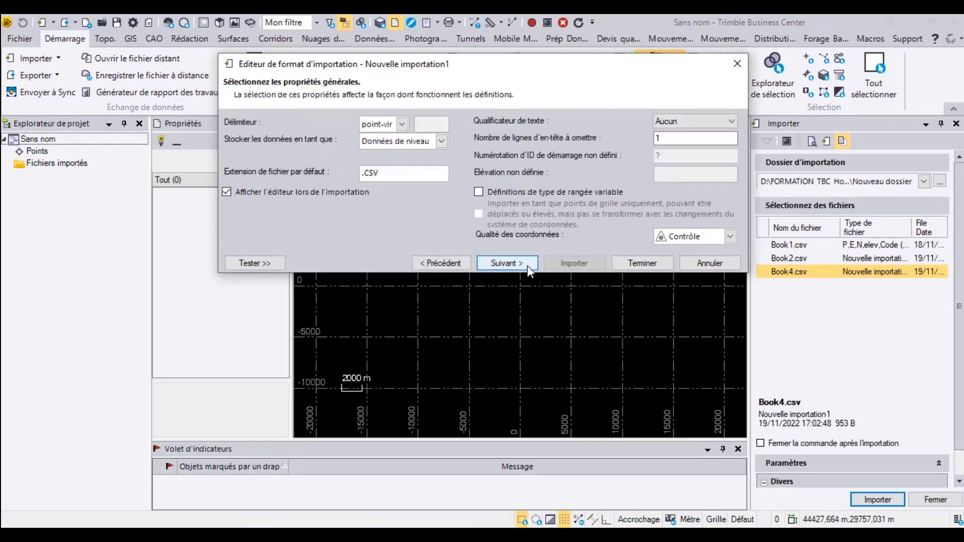
{"action": "left_click", "coordinate": [528, 266]}
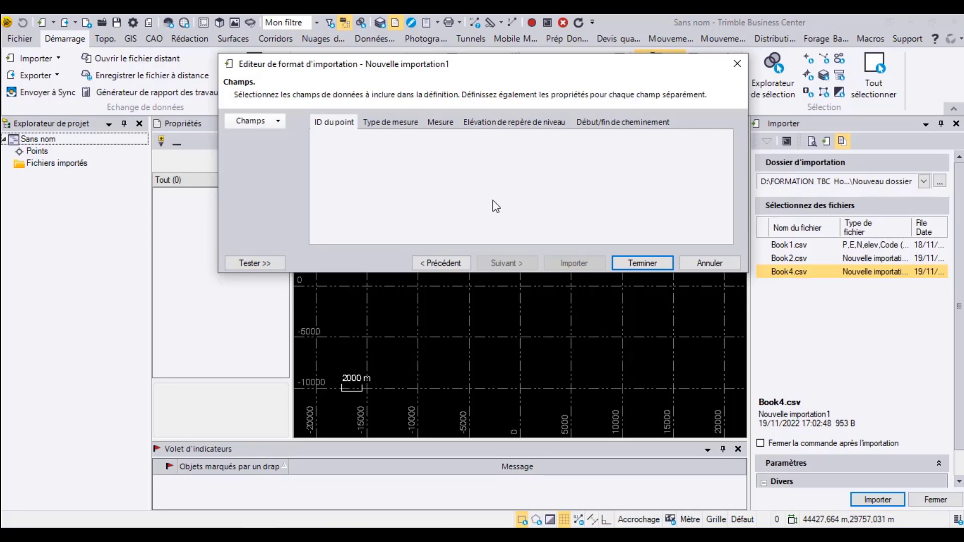
{"action": "left_click", "coordinate": [442, 262]}
{"action": "left_click", "coordinate": [442, 262]}
{"action": "left_click", "coordinate": [442, 263]}
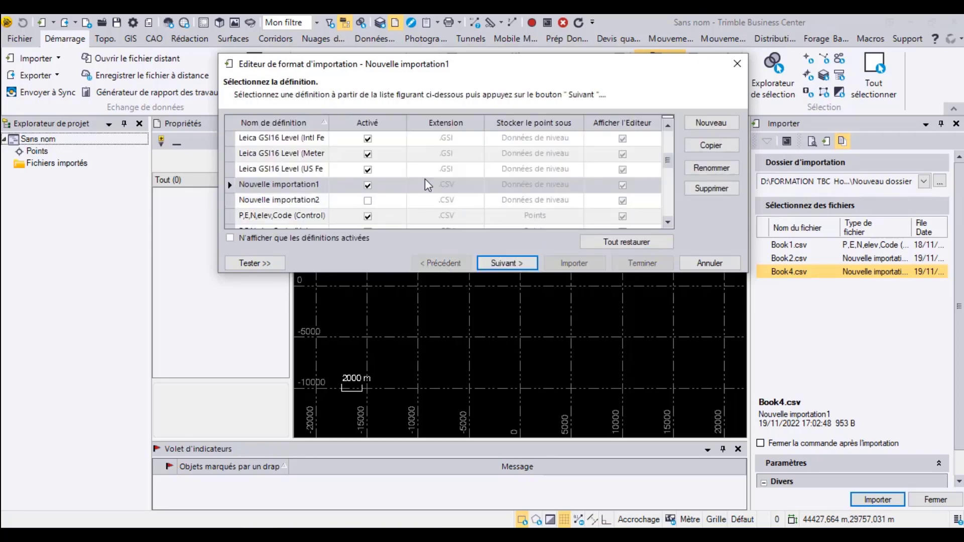
{"action": "scroll", "coordinate": [425, 179], "scroll_direction": "down", "scroll_amount": 3}
{"action": "scroll", "coordinate": [425, 180], "scroll_direction": "up", "scroll_amount": 5}
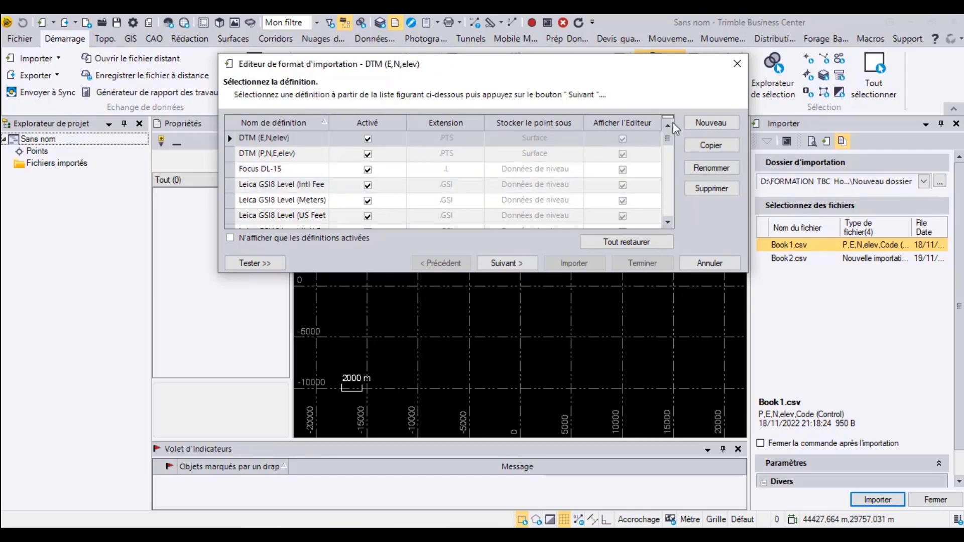
Step: Create a new delimited import definition with virgule as the delimiter and the editor display during import turned off
{"action": "left_click", "coordinate": [718, 123]}
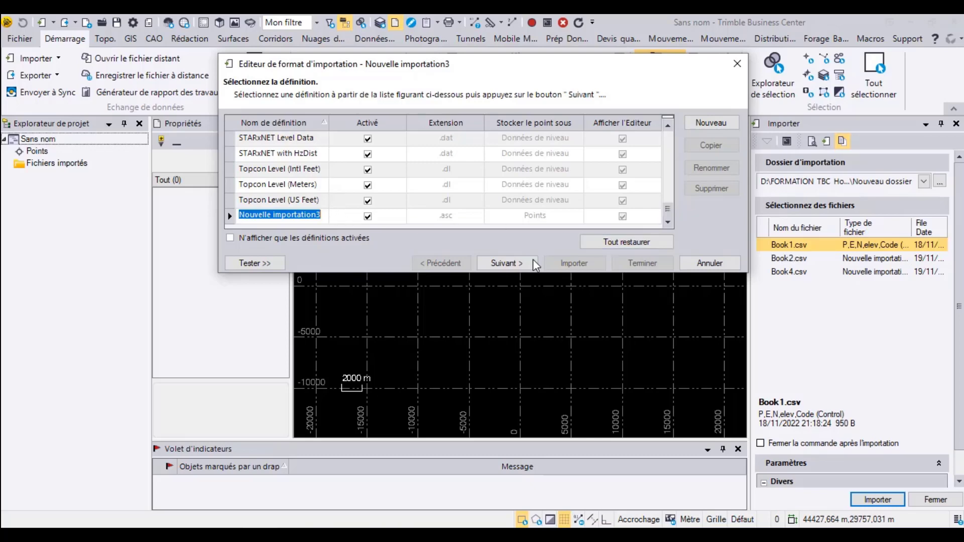
{"action": "left_click", "coordinate": [511, 264]}
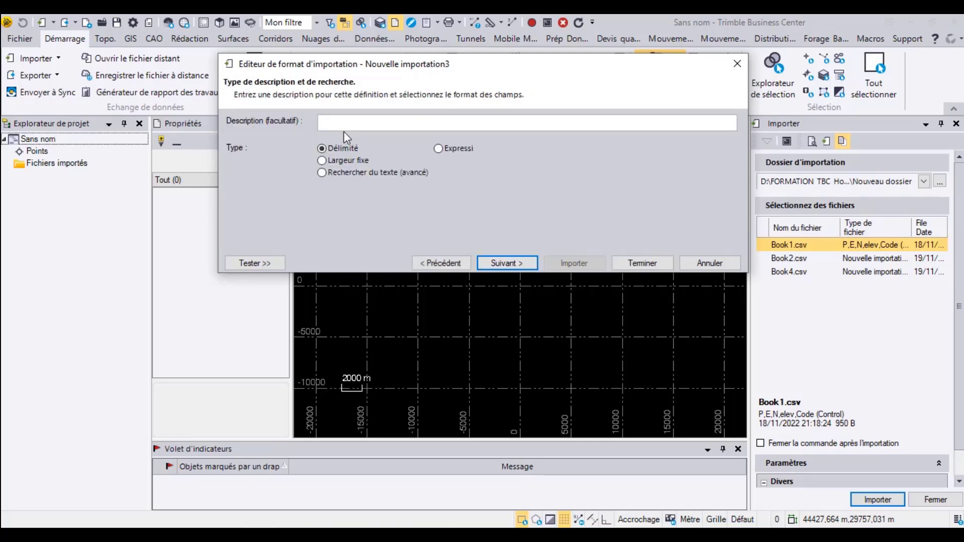
{"action": "left_click", "coordinate": [499, 266]}
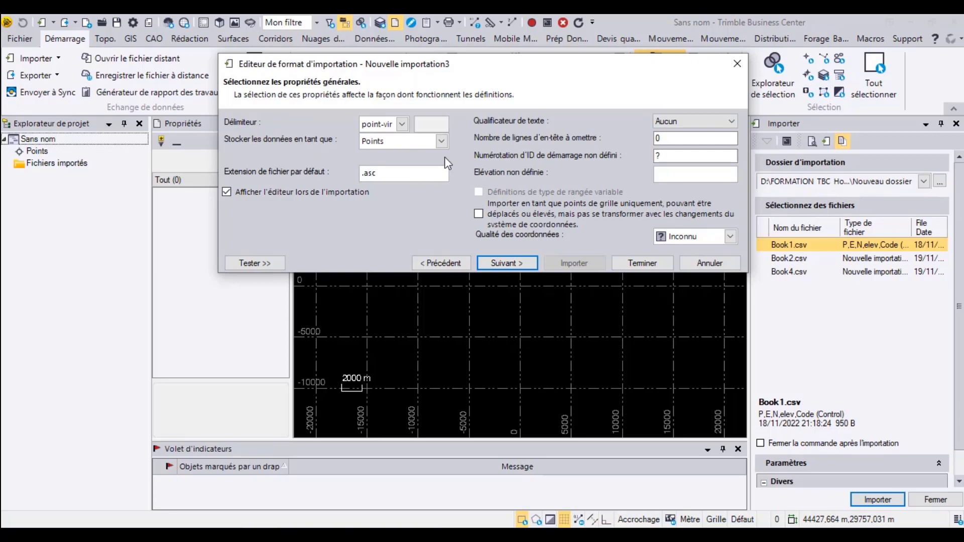
{"action": "left_click", "coordinate": [402, 124]}
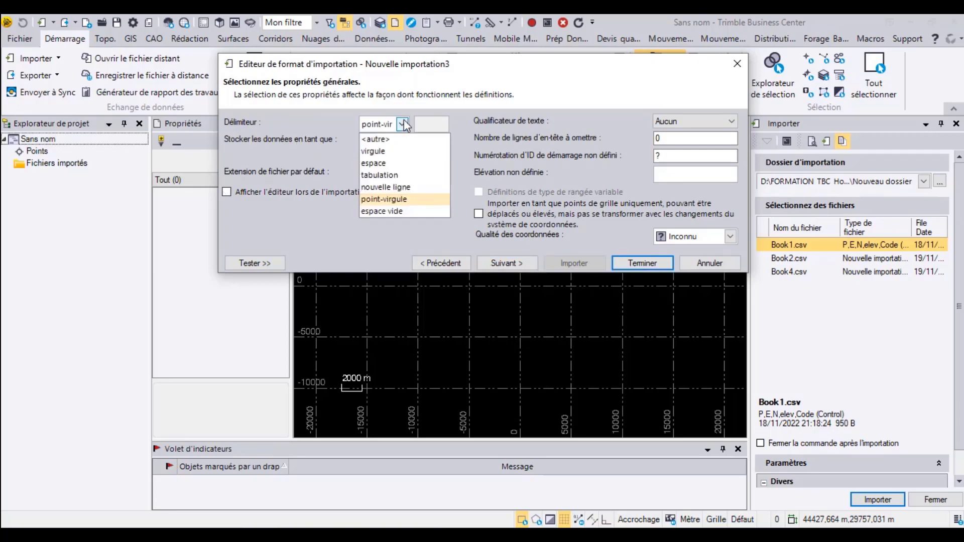
{"action": "left_click", "coordinate": [397, 151]}
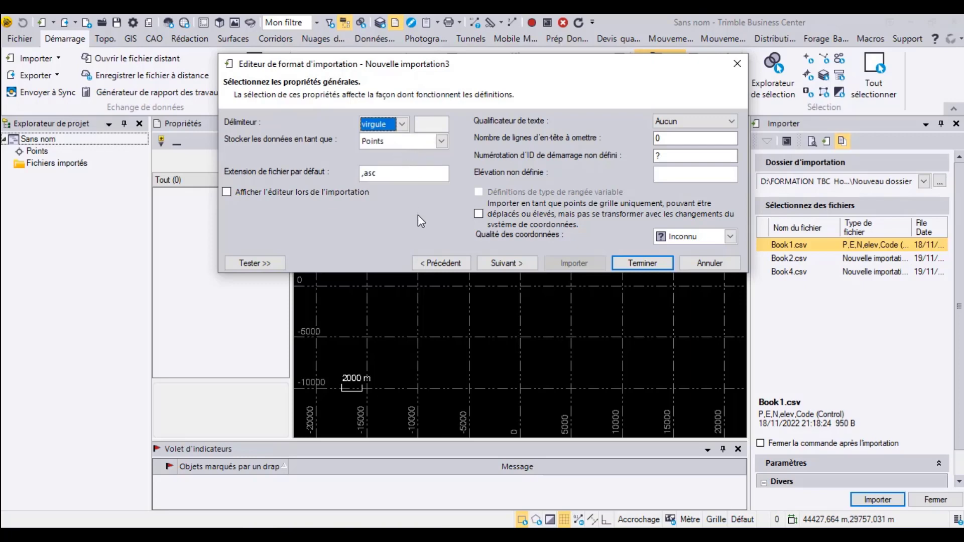
Step: Set the new definition's default file extension to ,csv and its number of header lines to skip to 1
{"action": "left_click", "coordinate": [397, 174]}
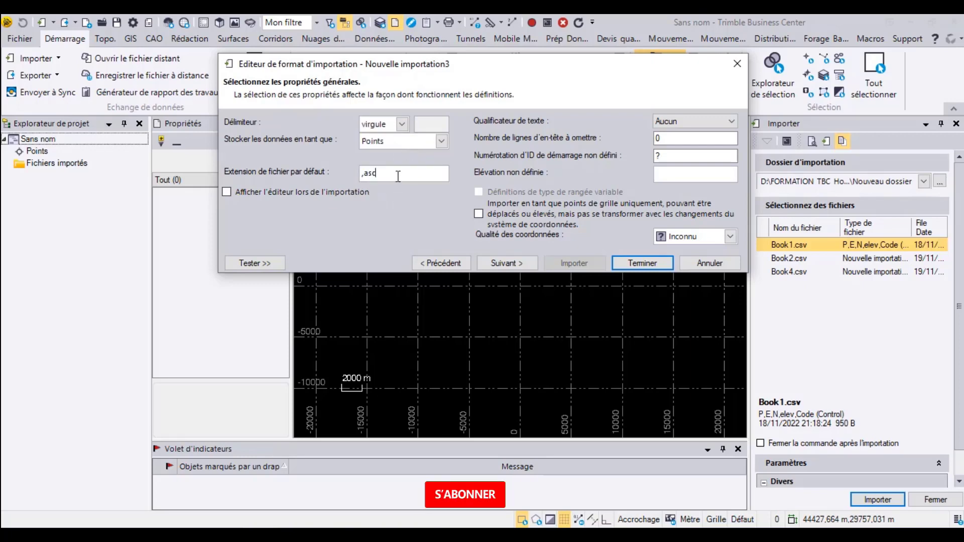
{"action": "key", "text": "BackSpace"}
{"action": "key", "text": "BackSpace"}
{"action": "key", "text": "BackSpace"}
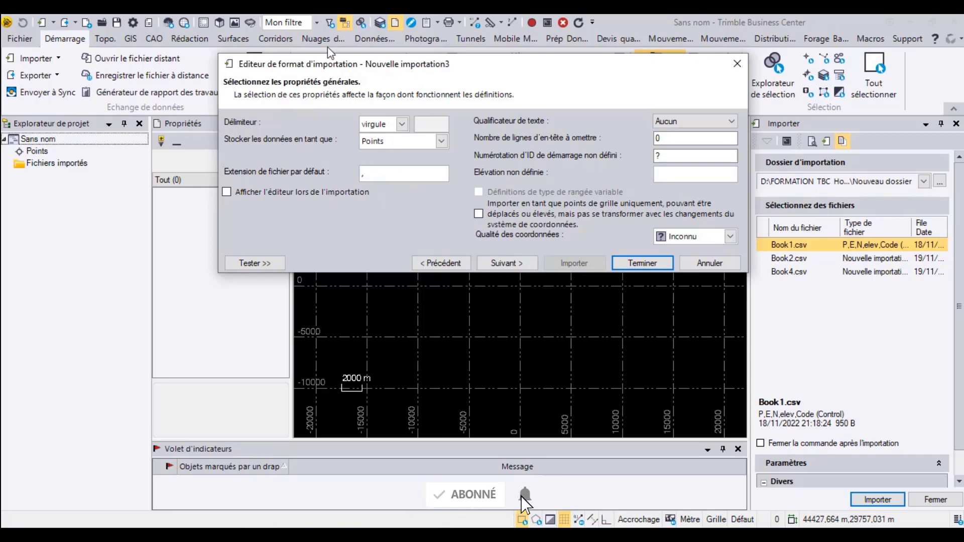
{"action": "type", "text": "csv"}
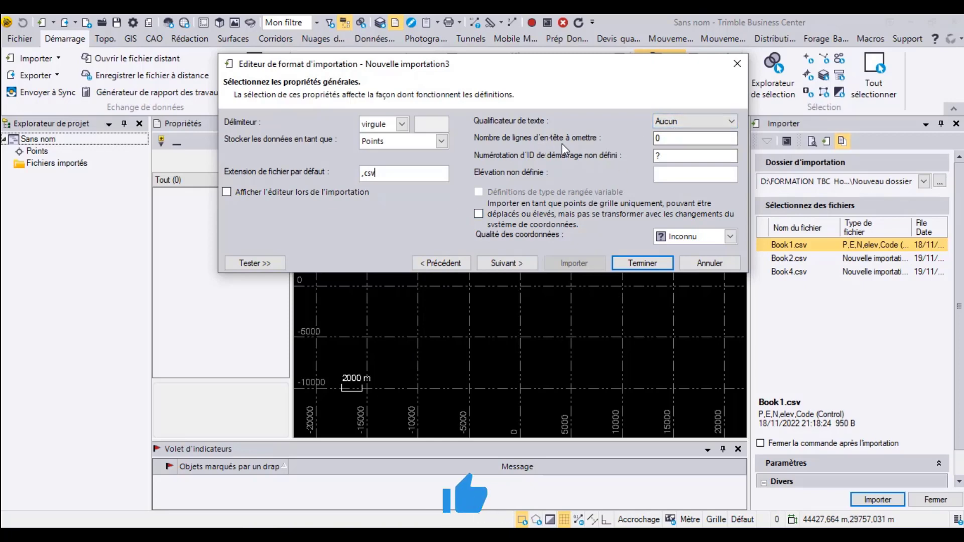
{"action": "double_click", "coordinate": [669, 140]}
{"action": "type", "text": "1"}
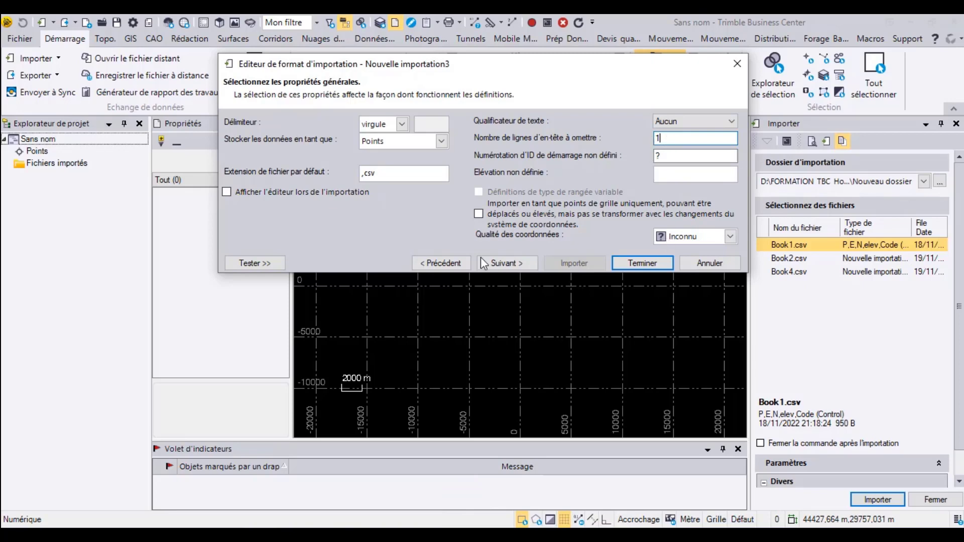
Step: Check which fields are available for the new definition, then return to its general properties
{"action": "left_click", "coordinate": [508, 263]}
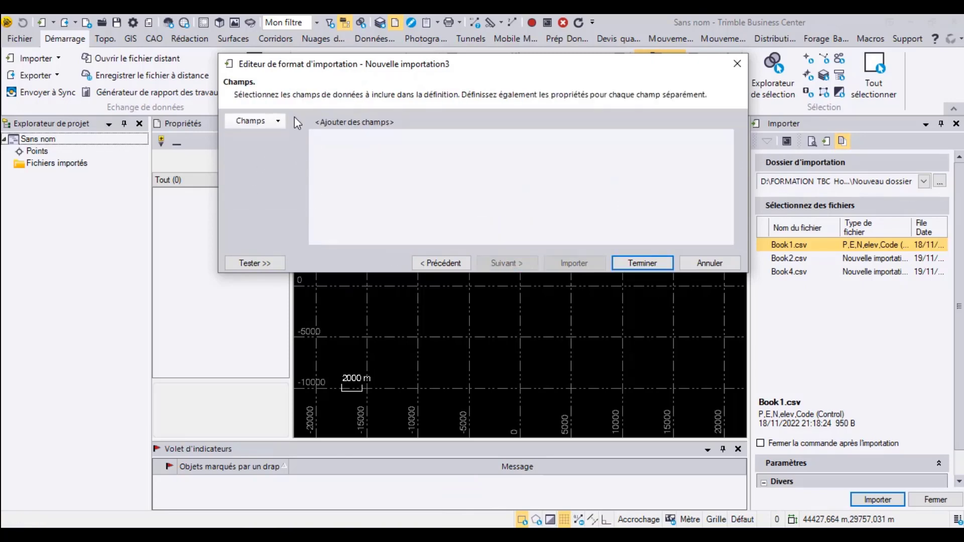
{"action": "left_click", "coordinate": [280, 122]}
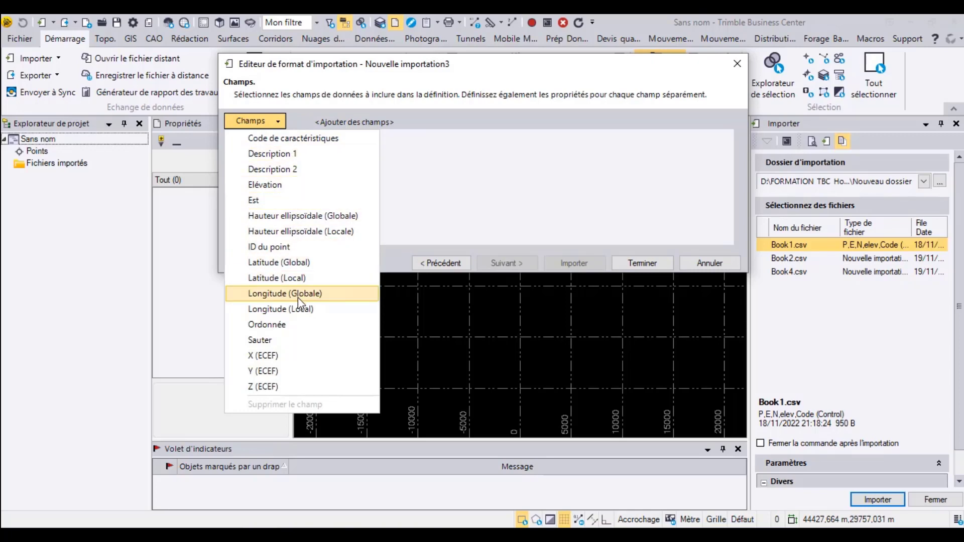
{"action": "left_click", "coordinate": [284, 124]}
{"action": "left_click", "coordinate": [462, 264]}
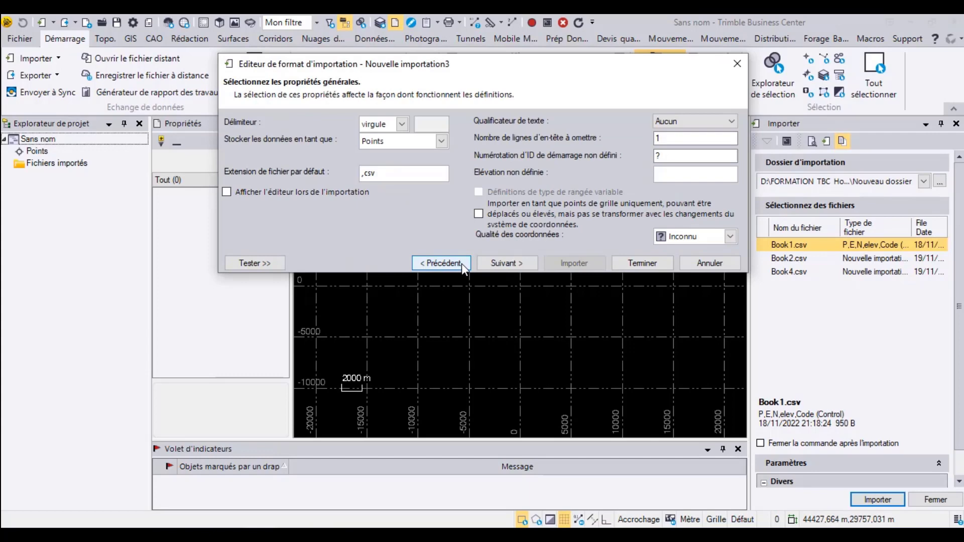
Step: Set the new definition to store its data as Données de niveau and proceed to its field definitions
{"action": "left_click", "coordinate": [441, 141]}
{"action": "left_click", "coordinate": [426, 157]}
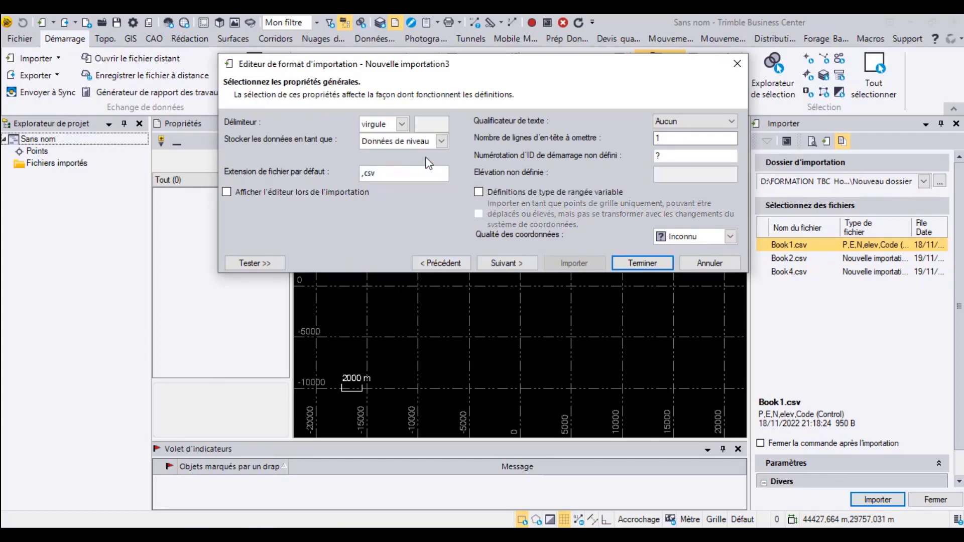
{"action": "left_click", "coordinate": [507, 264]}
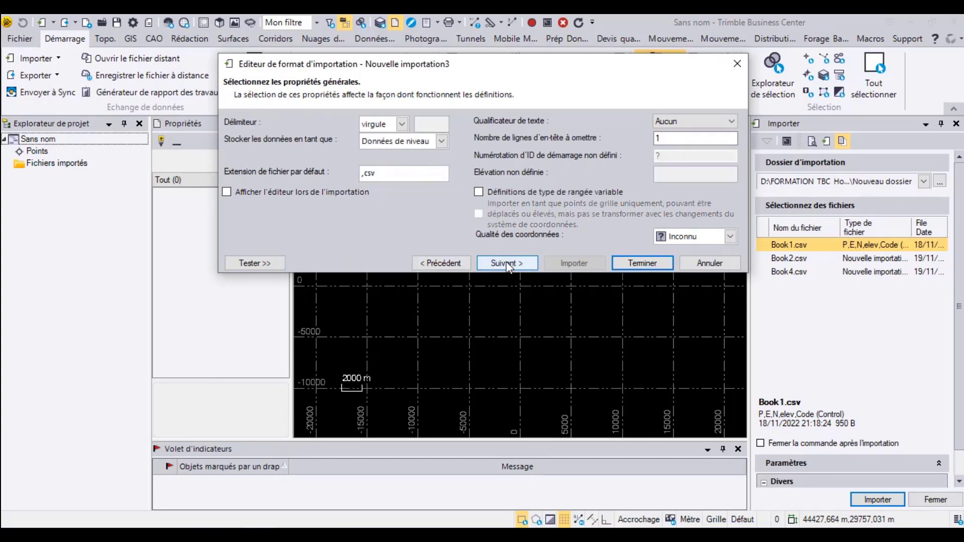
Step: Add the fields ID du point, Observation par visée arrière, Observation par visée avant and Elévation de repère de niveau, in that order
{"action": "left_click", "coordinate": [278, 122]}
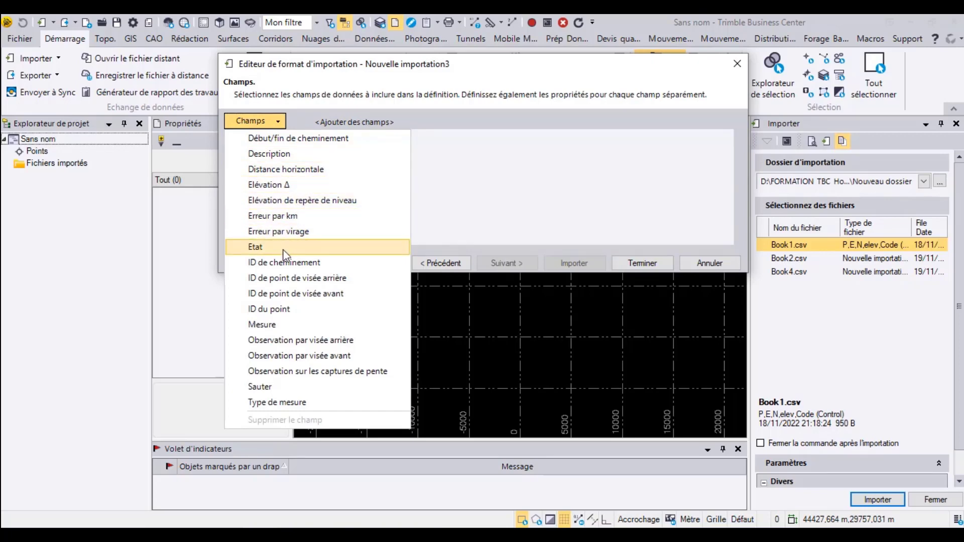
{"action": "left_click", "coordinate": [277, 308]}
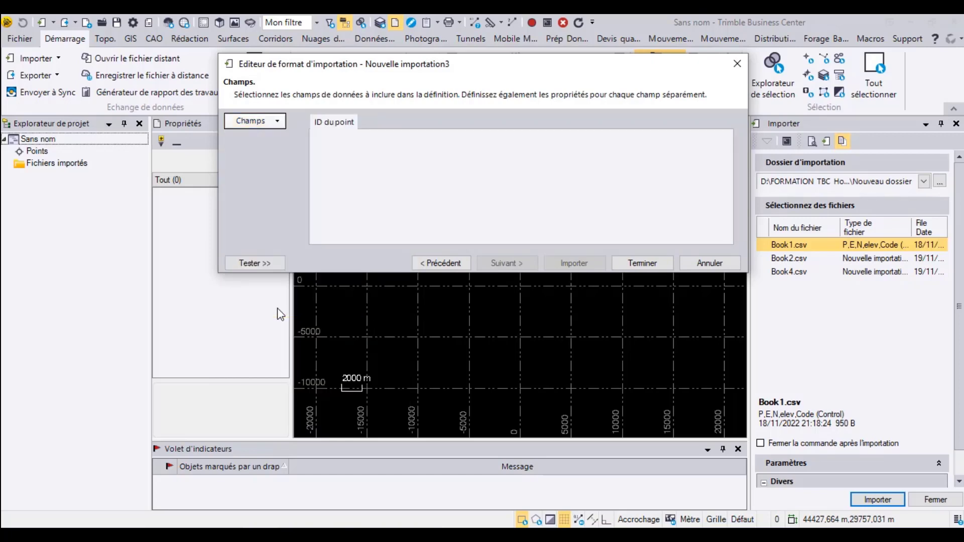
{"action": "left_click", "coordinate": [273, 120]}
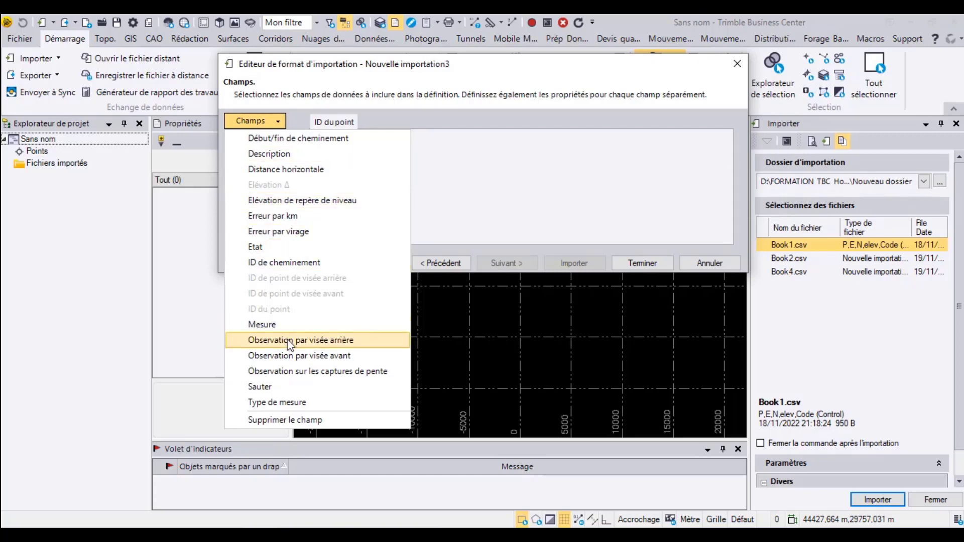
{"action": "left_click", "coordinate": [288, 341]}
{"action": "left_click", "coordinate": [276, 121]}
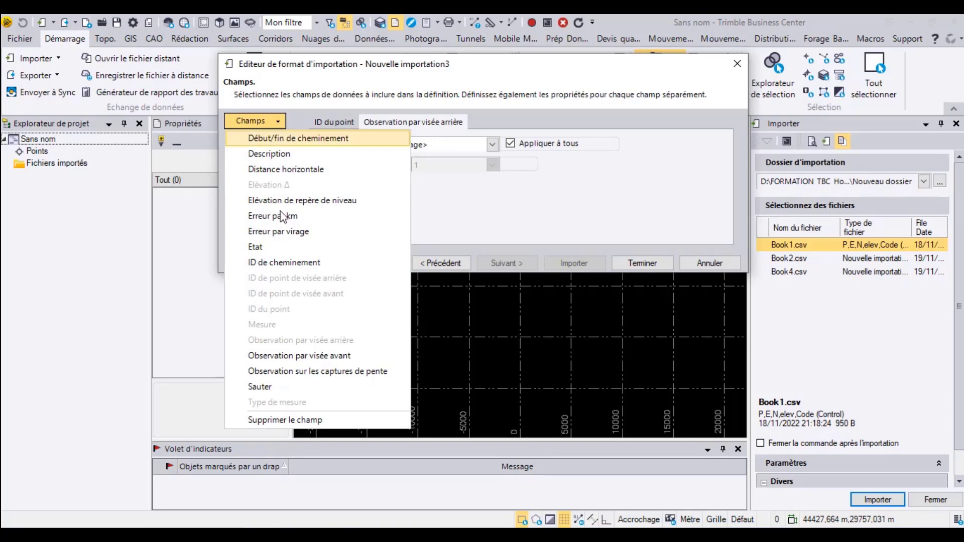
{"action": "left_click", "coordinate": [308, 356]}
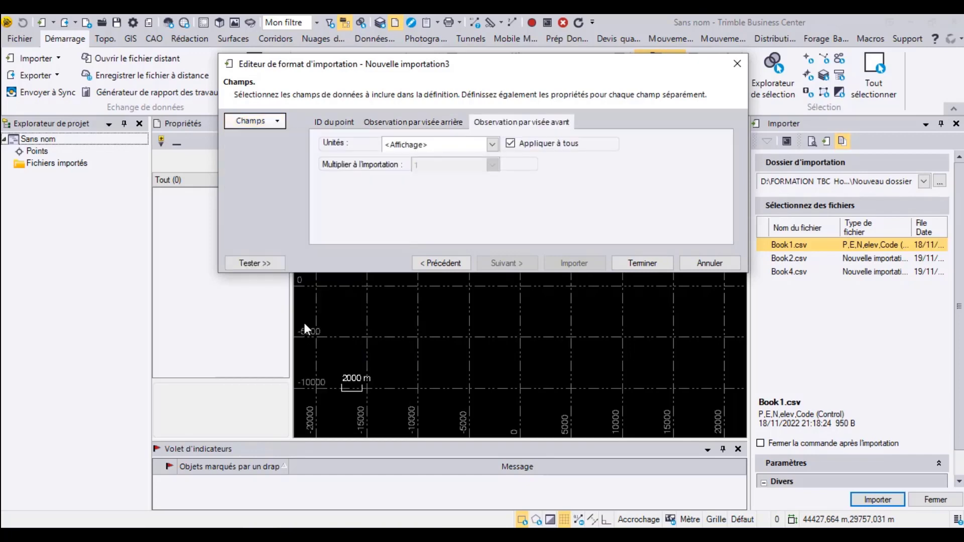
{"action": "left_click", "coordinate": [277, 123]}
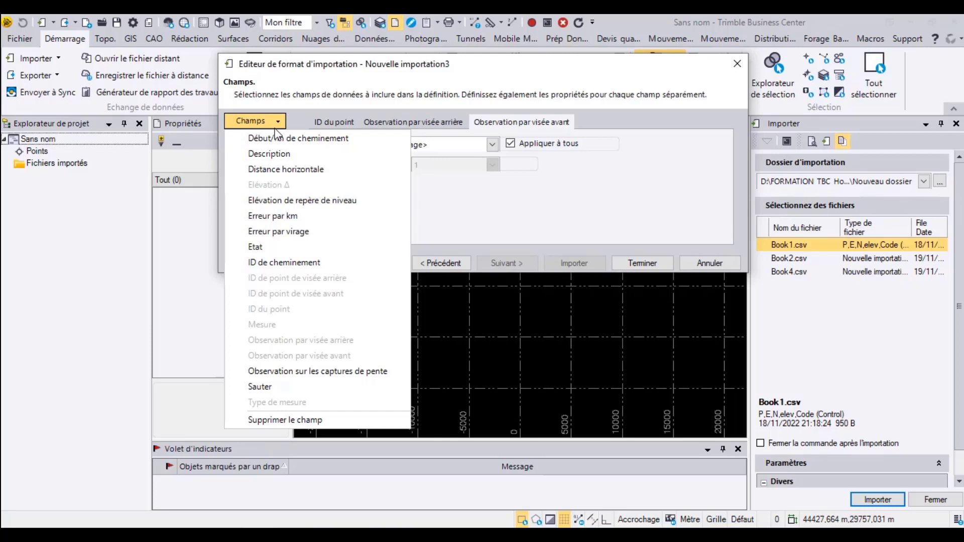
{"action": "left_click", "coordinate": [277, 202]}
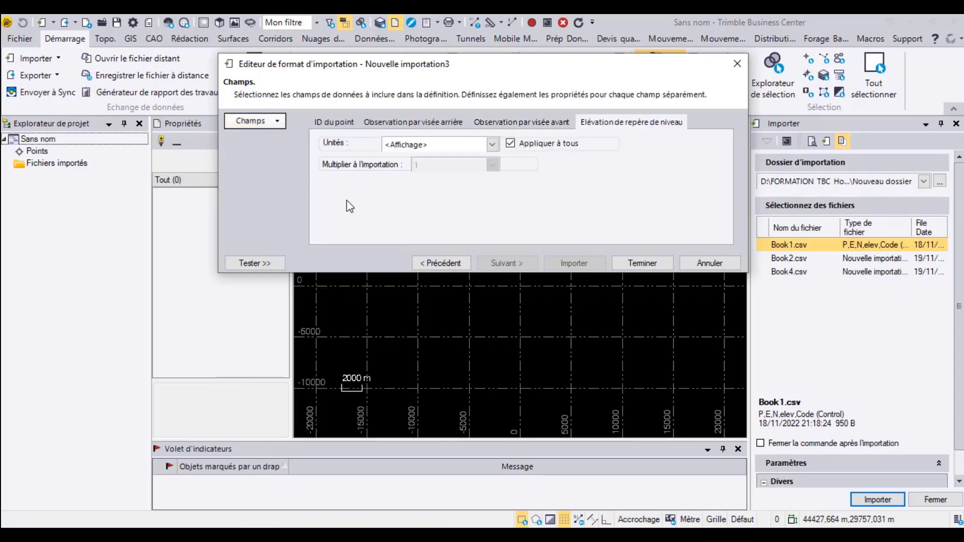
{"action": "left_click", "coordinate": [274, 122]}
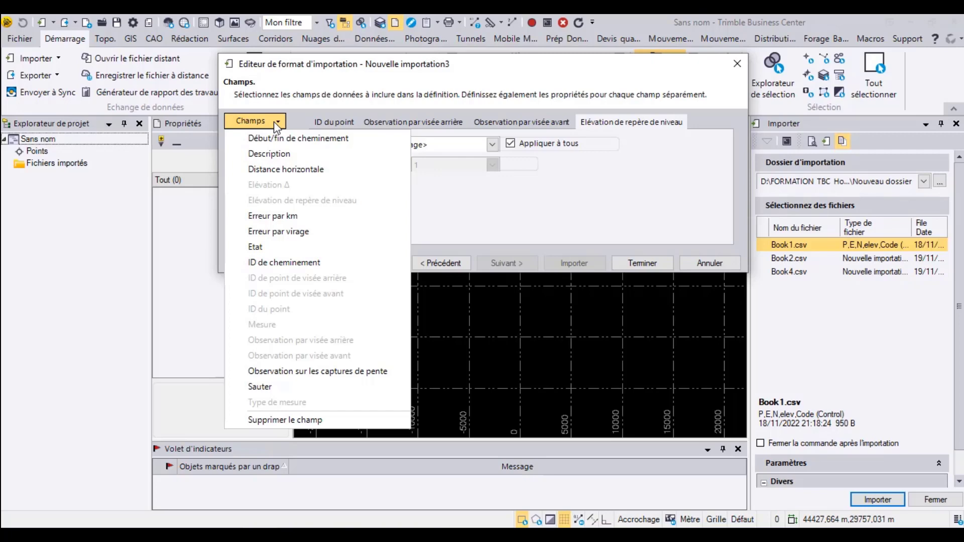
{"action": "left_click", "coordinate": [274, 122]}
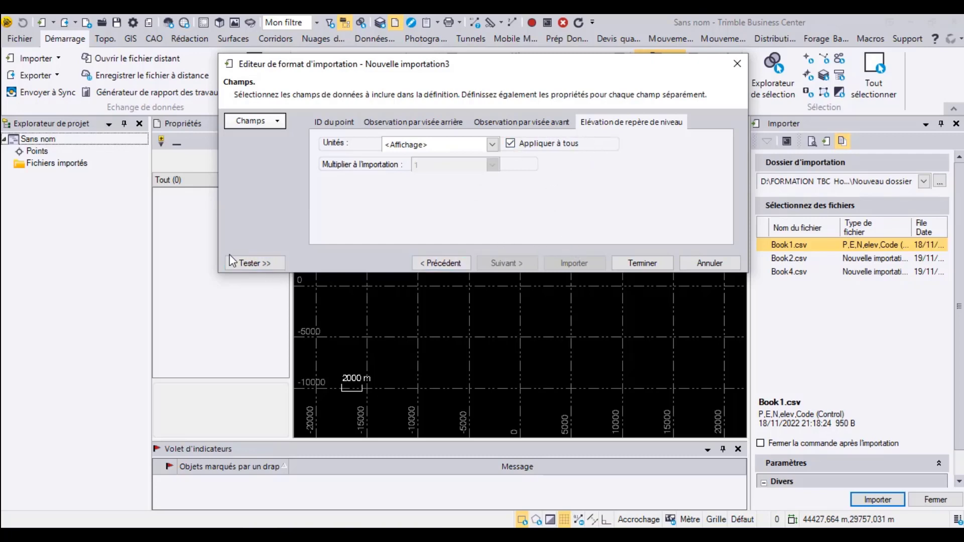
Step: Test the definition on Book4.csv and examine how its rows are split across the fields in the import preview
{"action": "left_click", "coordinate": [245, 261]}
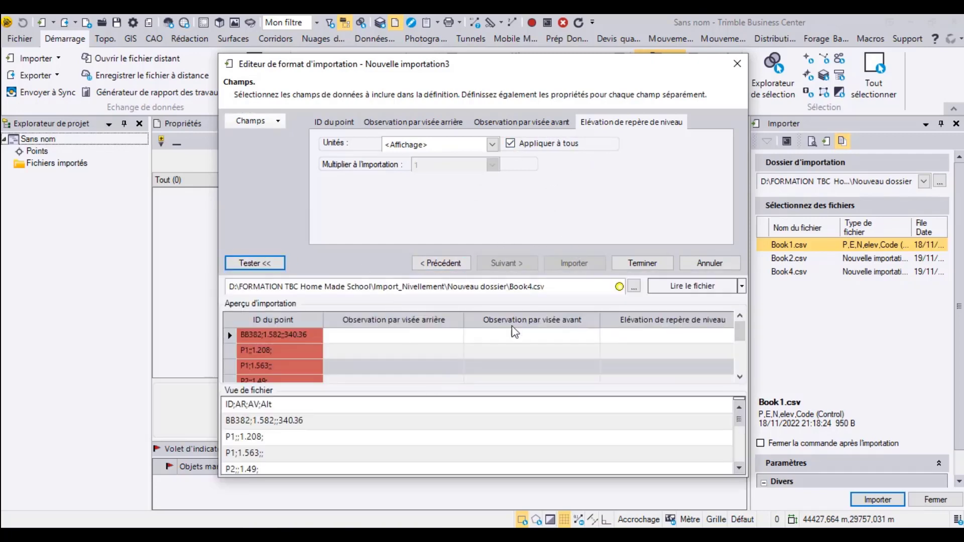
{"action": "left_click", "coordinate": [634, 287]}
{"action": "left_click", "coordinate": [573, 392]}
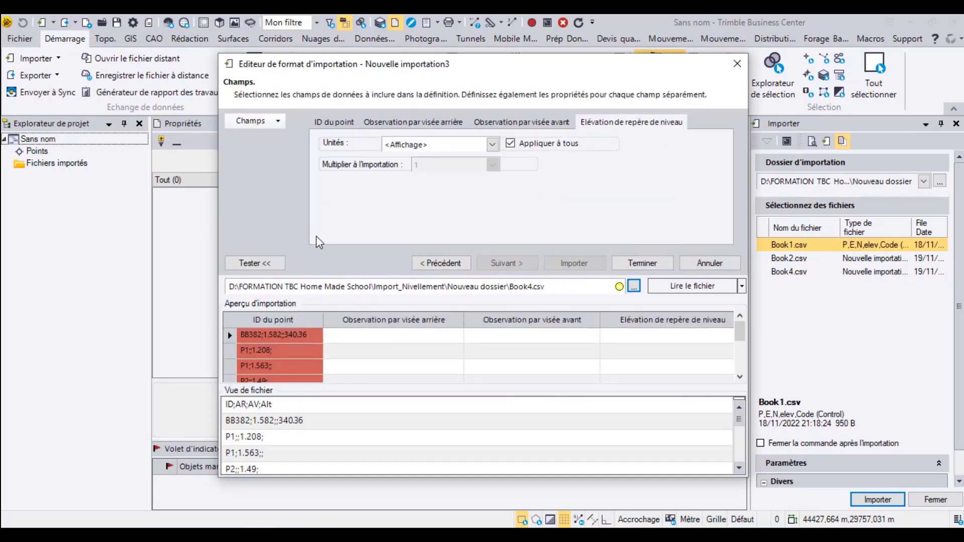
{"action": "mouse_move", "coordinate": [284, 352]}
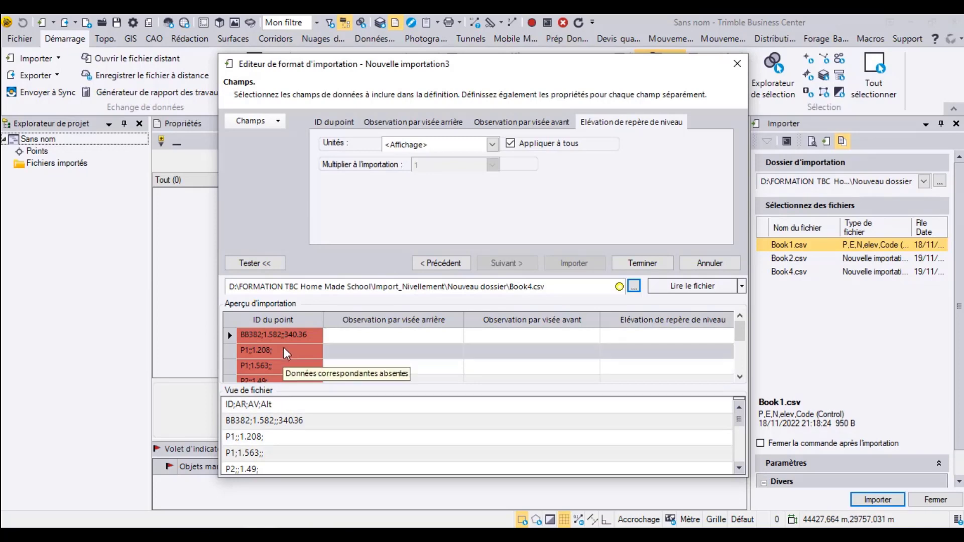
{"action": "scroll", "coordinate": [285, 351], "scroll_direction": "down", "scroll_amount": 3}
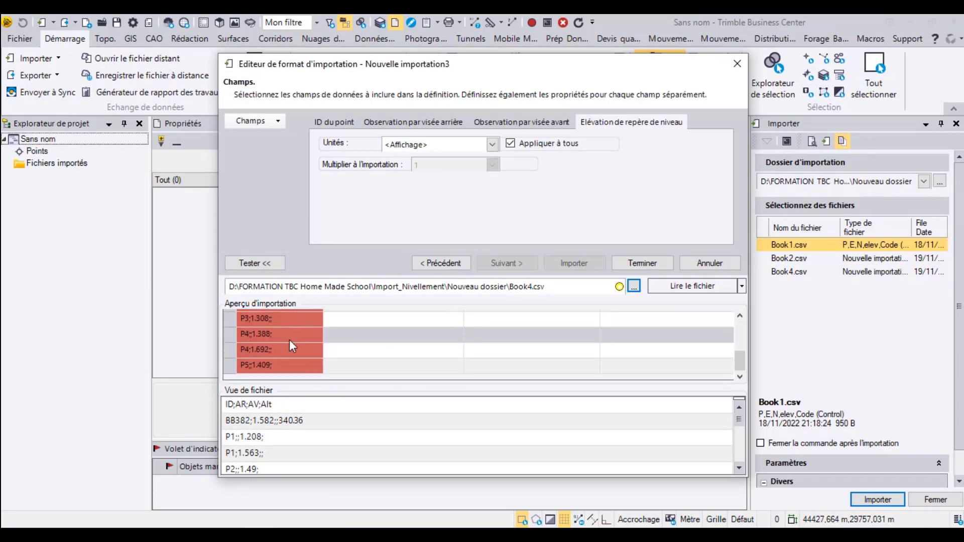
{"action": "scroll", "coordinate": [290, 342], "scroll_direction": "up", "scroll_amount": 3}
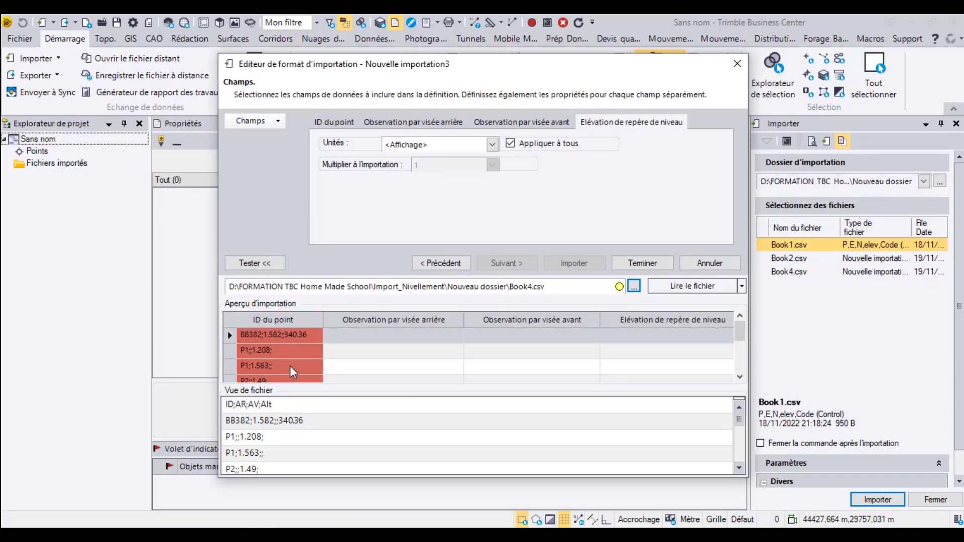
{"action": "scroll", "coordinate": [275, 346], "scroll_direction": "down", "scroll_amount": 3}
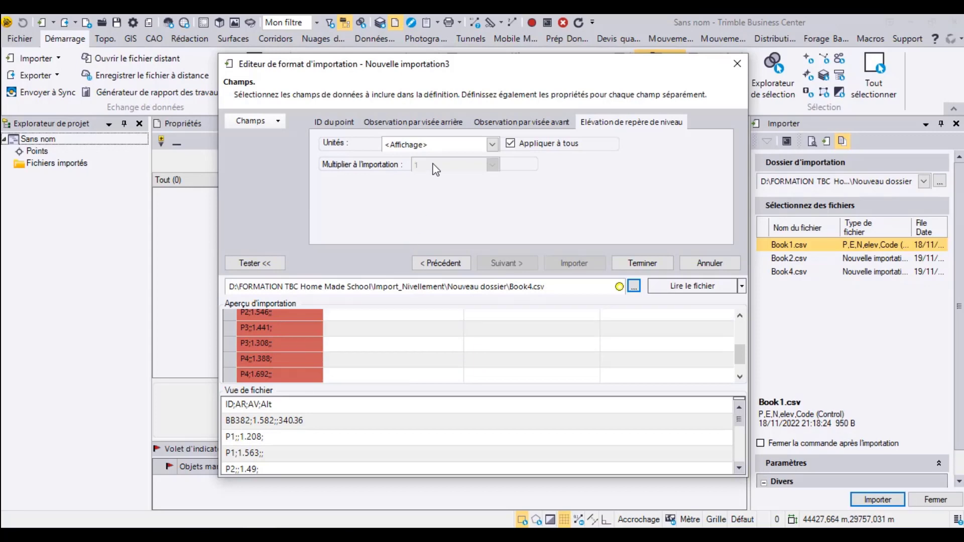
Step: Return to the general properties and change the definition's delimiter to point-virgule
{"action": "left_click", "coordinate": [425, 265]}
{"action": "left_click", "coordinate": [402, 124]}
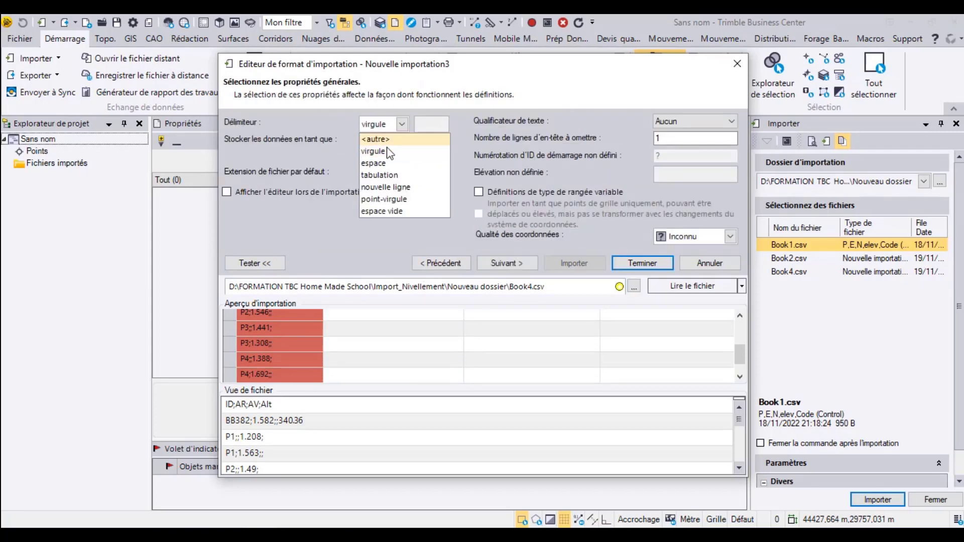
{"action": "left_click", "coordinate": [382, 200]}
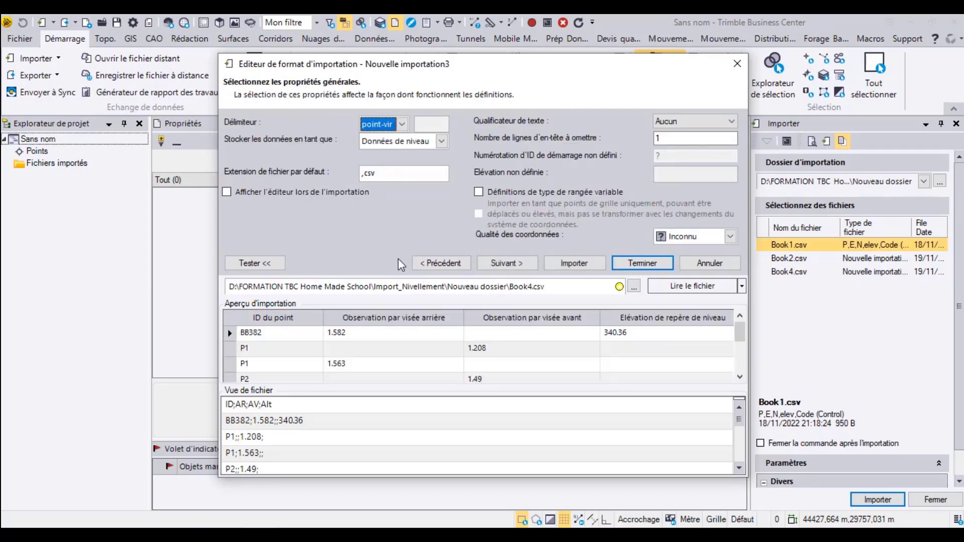
Step: Review the rows of the import preview, then import Book4.csv and save the changes to the definition
{"action": "scroll", "coordinate": [540, 356], "scroll_direction": "down", "scroll_amount": 2}
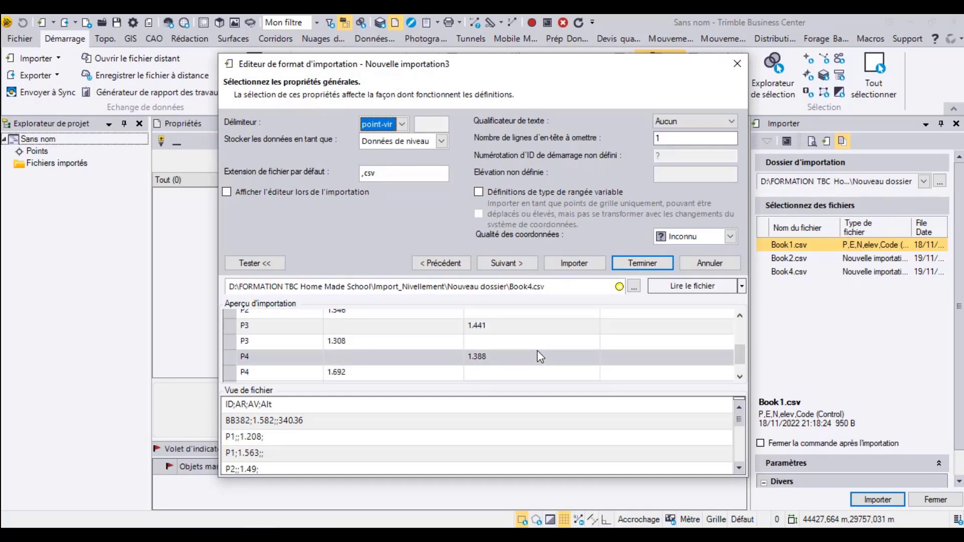
{"action": "scroll", "coordinate": [540, 357], "scroll_direction": "up", "scroll_amount": 2}
{"action": "scroll", "coordinate": [540, 357], "scroll_direction": "down", "scroll_amount": 3}
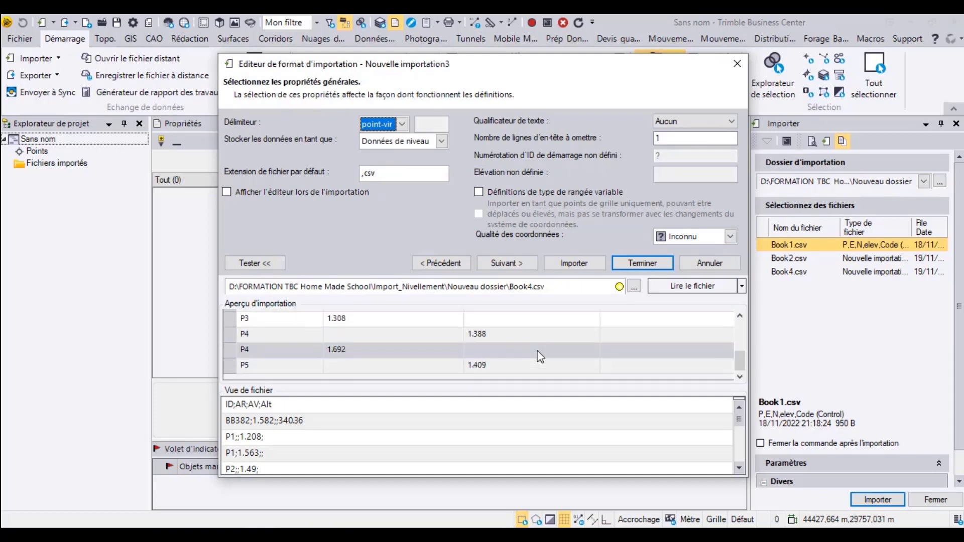
{"action": "scroll", "coordinate": [540, 356], "scroll_direction": "up", "scroll_amount": 3}
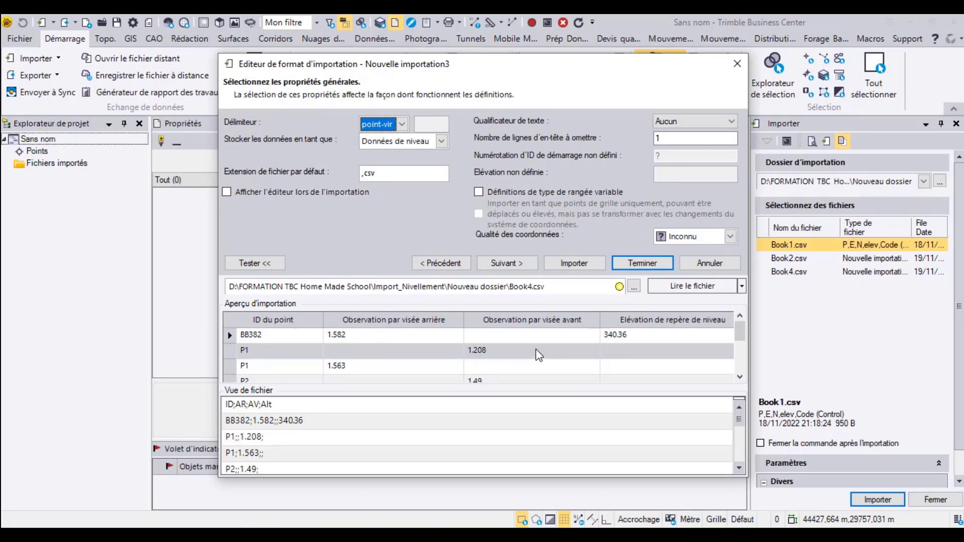
{"action": "scroll", "coordinate": [537, 354], "scroll_direction": "down", "scroll_amount": 2}
{"action": "scroll", "coordinate": [538, 354], "scroll_direction": "up", "scroll_amount": 2}
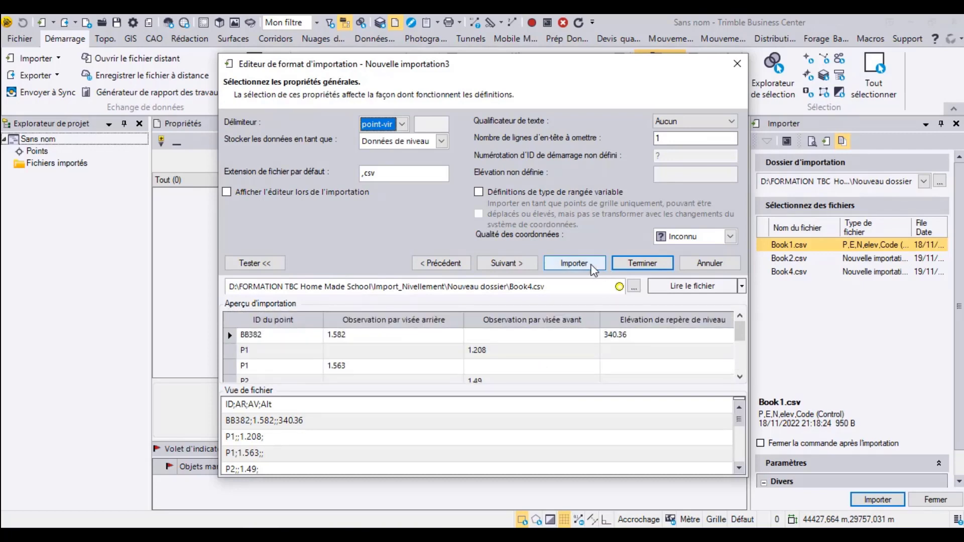
{"action": "left_click", "coordinate": [586, 267]}
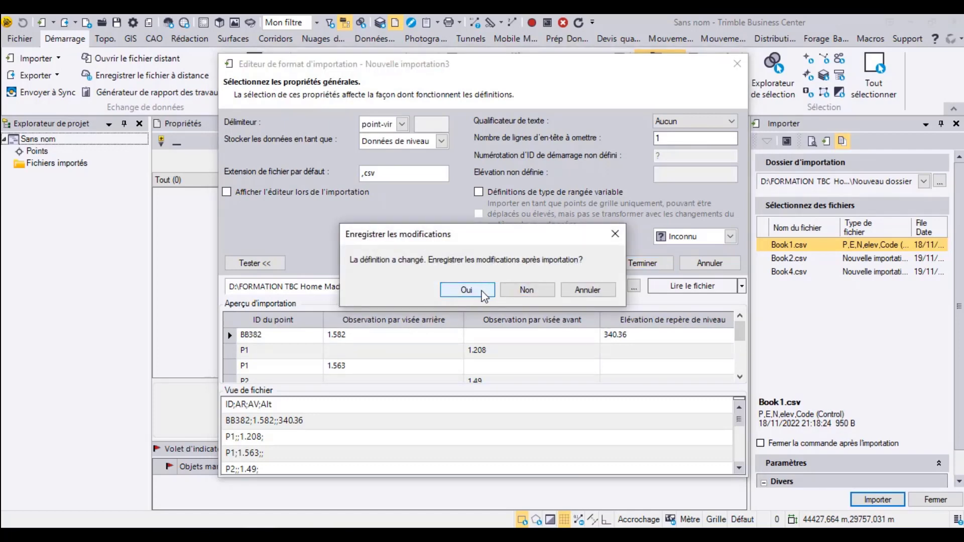
{"action": "left_click", "coordinate": [477, 293]}
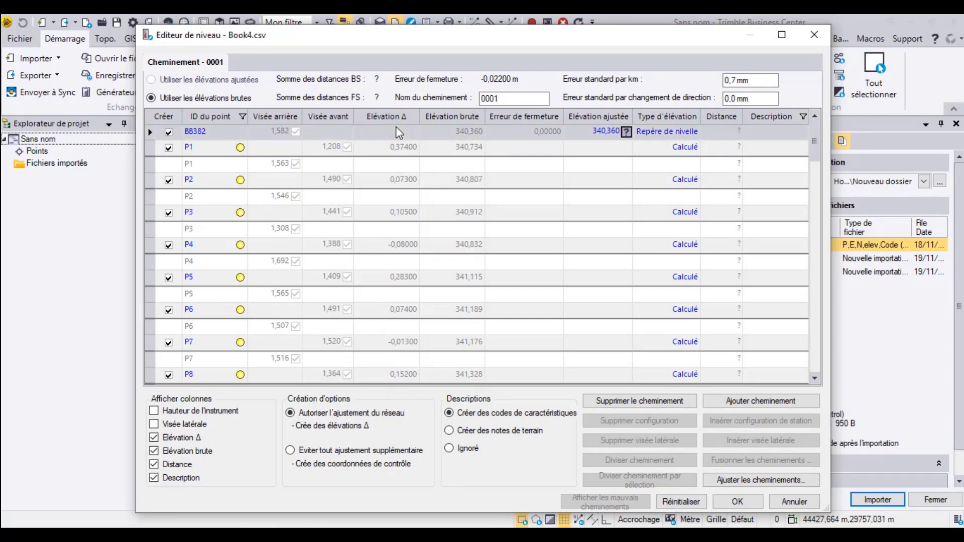
Step: Review the levelling run from the starting benchmark BB382 to its closing row, checking the raw elevations and closure error
{"action": "scroll", "coordinate": [412, 153], "scroll_direction": "down", "scroll_amount": 1}
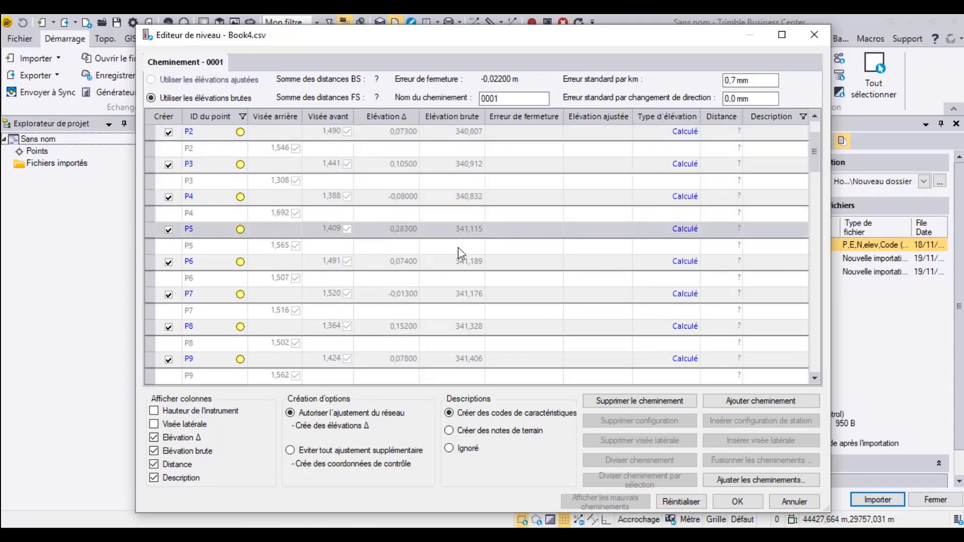
{"action": "scroll", "coordinate": [458, 287], "scroll_direction": "down", "scroll_amount": 10}
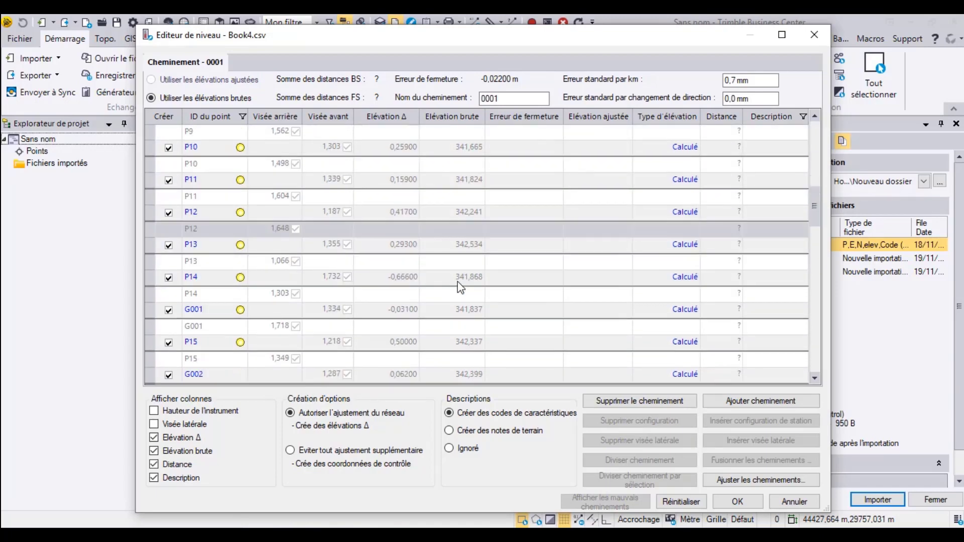
{"action": "scroll", "coordinate": [458, 286], "scroll_direction": "down", "scroll_amount": 10}
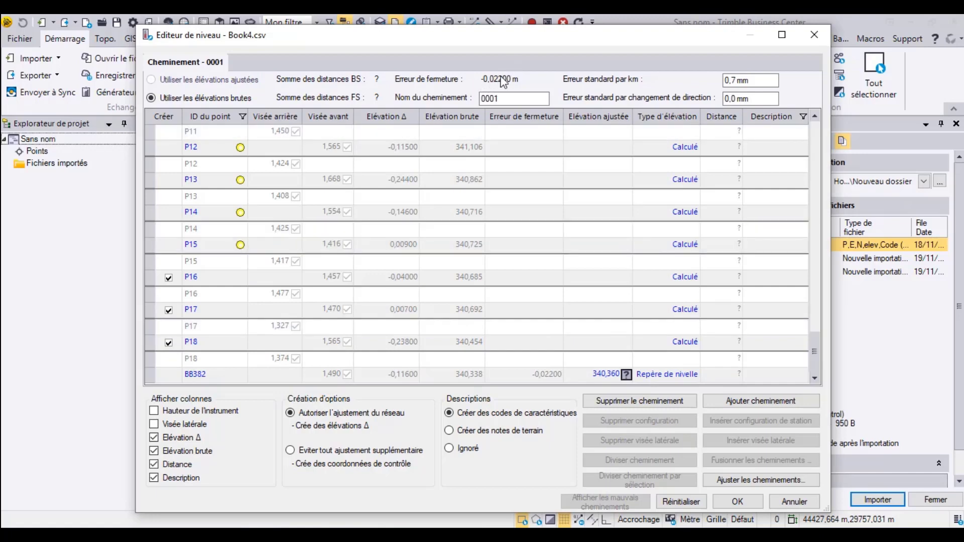
{"action": "scroll", "coordinate": [302, 216], "scroll_direction": "up", "scroll_amount": 1}
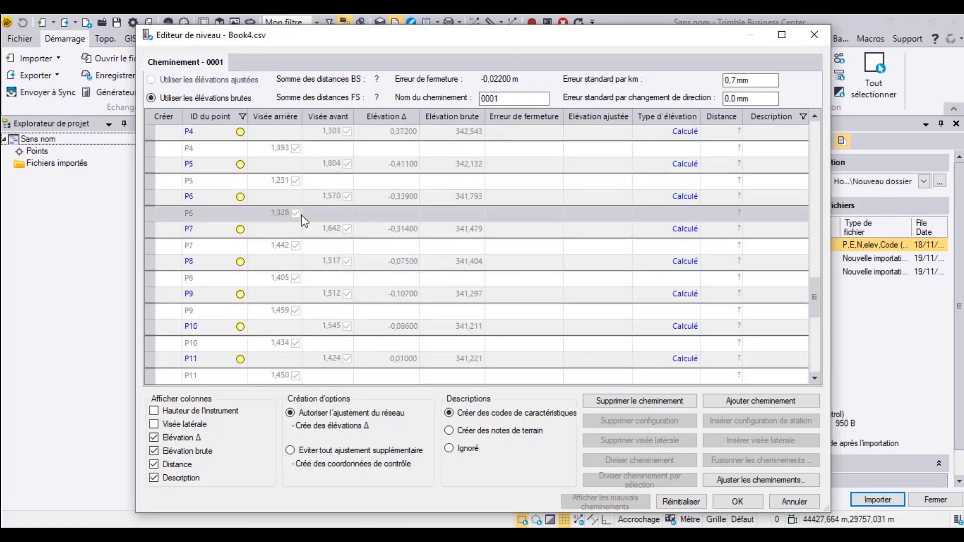
{"action": "scroll", "coordinate": [301, 215], "scroll_direction": "up", "scroll_amount": 5}
{"action": "scroll", "coordinate": [258, 213], "scroll_direction": "up", "scroll_amount": 2}
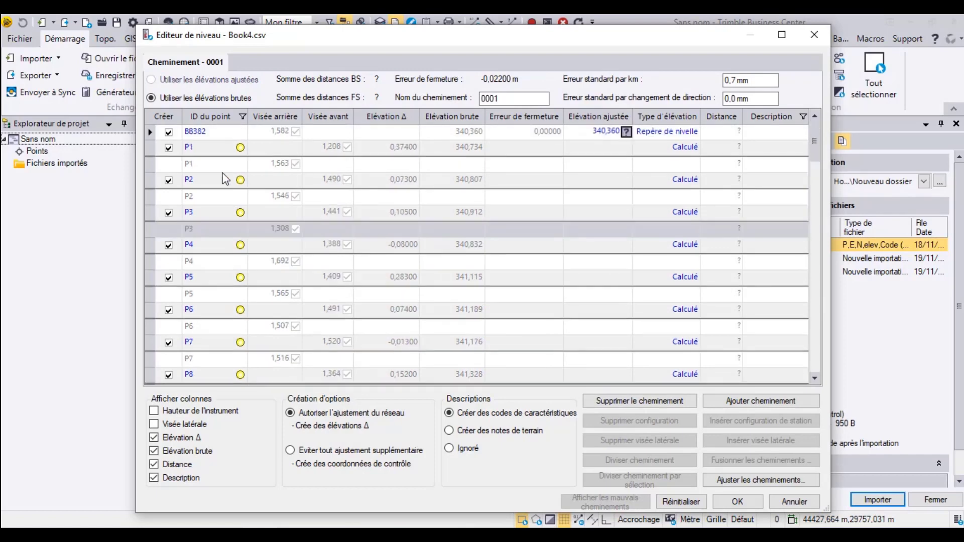
Step: Examine the point IDs flagged with yellow circles throughout the levelling run
{"action": "mouse_move", "coordinate": [241, 148]}
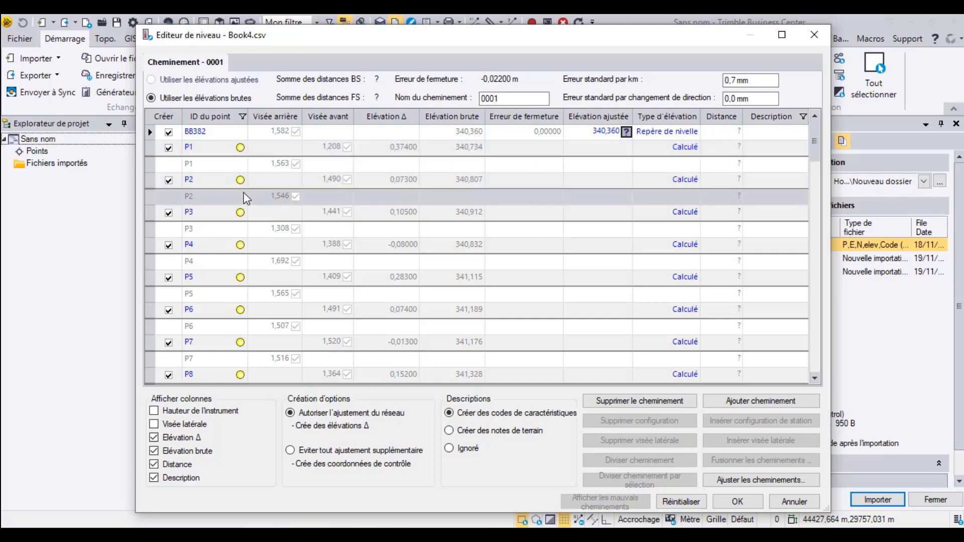
{"action": "scroll", "coordinate": [246, 198], "scroll_direction": "down", "scroll_amount": 6}
{"action": "scroll", "coordinate": [246, 198], "scroll_direction": "down", "scroll_amount": 7}
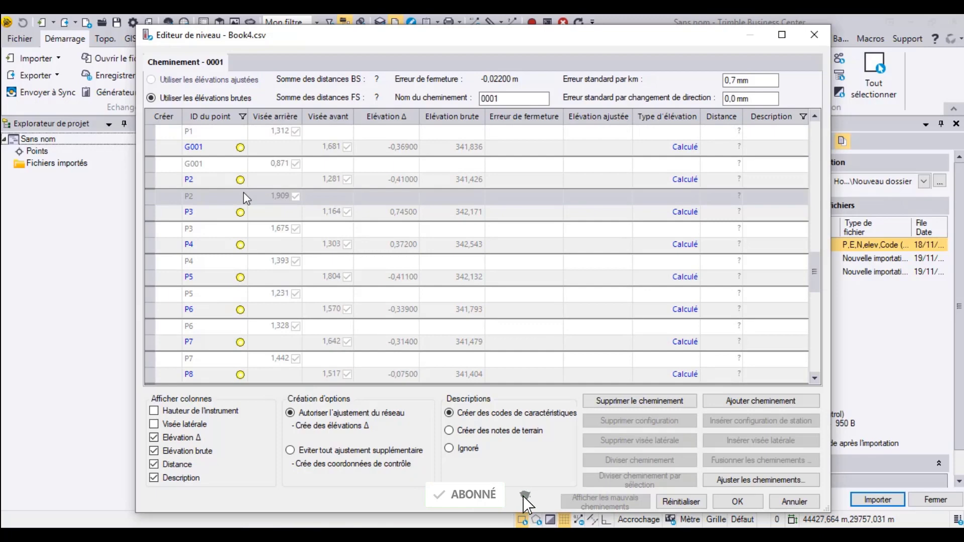
{"action": "scroll", "coordinate": [246, 198], "scroll_direction": "down", "scroll_amount": 7}
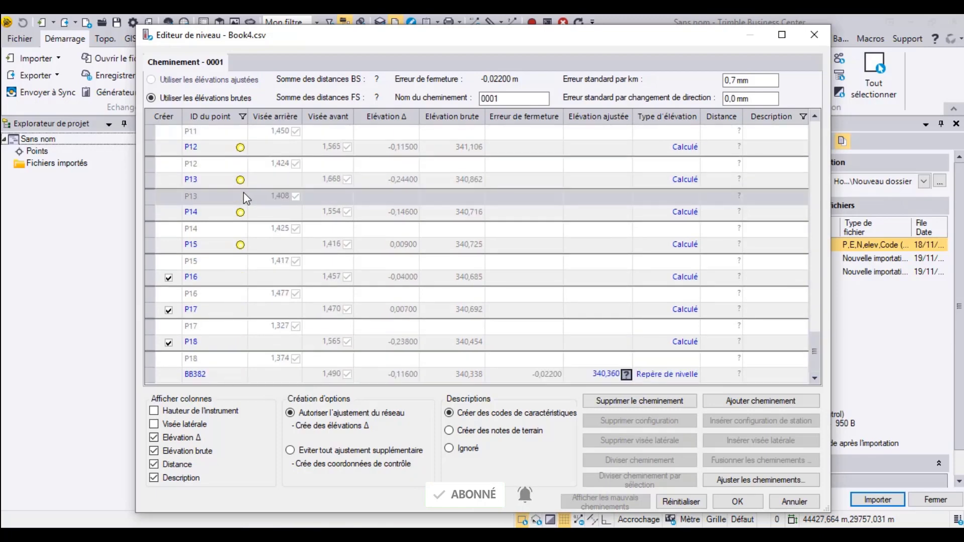
{"action": "scroll", "coordinate": [256, 191], "scroll_direction": "up", "scroll_amount": 5}
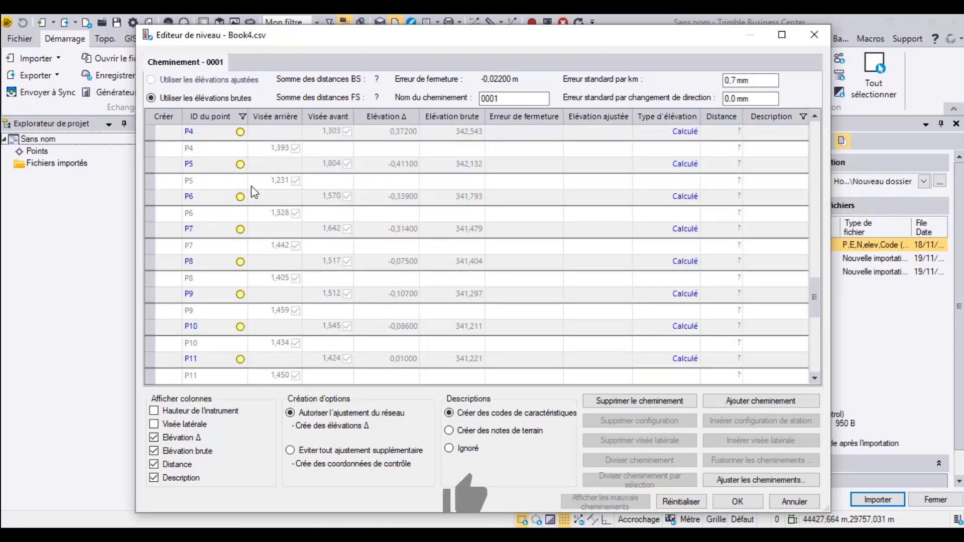
{"action": "scroll", "coordinate": [253, 189], "scroll_direction": "up", "scroll_amount": 3}
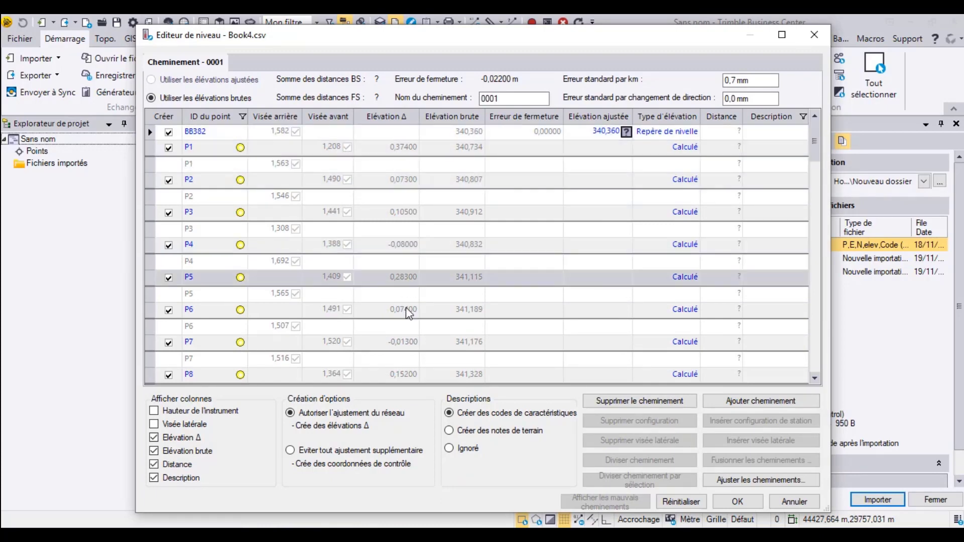
Step: Accept the levelling run in the level editor, and expand imported points BB382 and G002 to list their levelling observations
{"action": "left_click", "coordinate": [742, 504]}
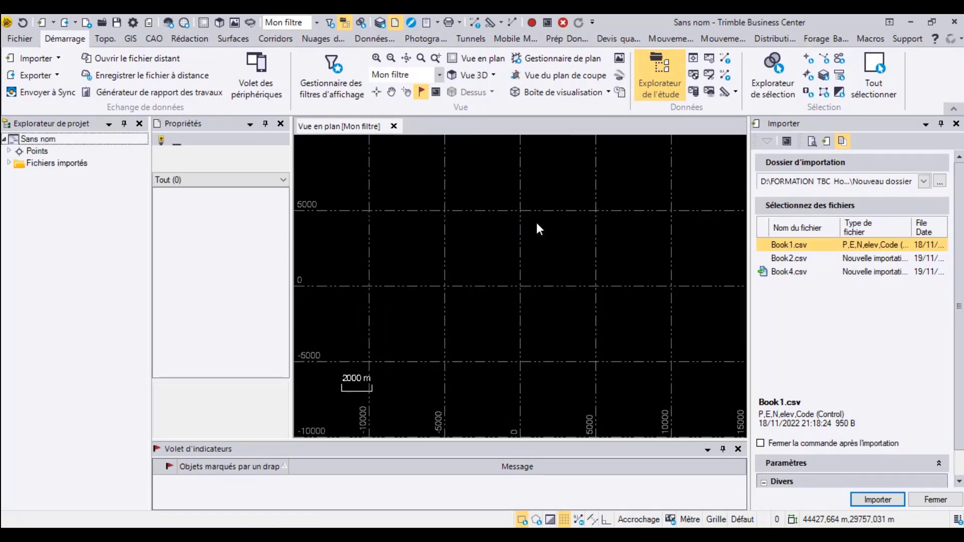
{"action": "left_click", "coordinate": [9, 150]}
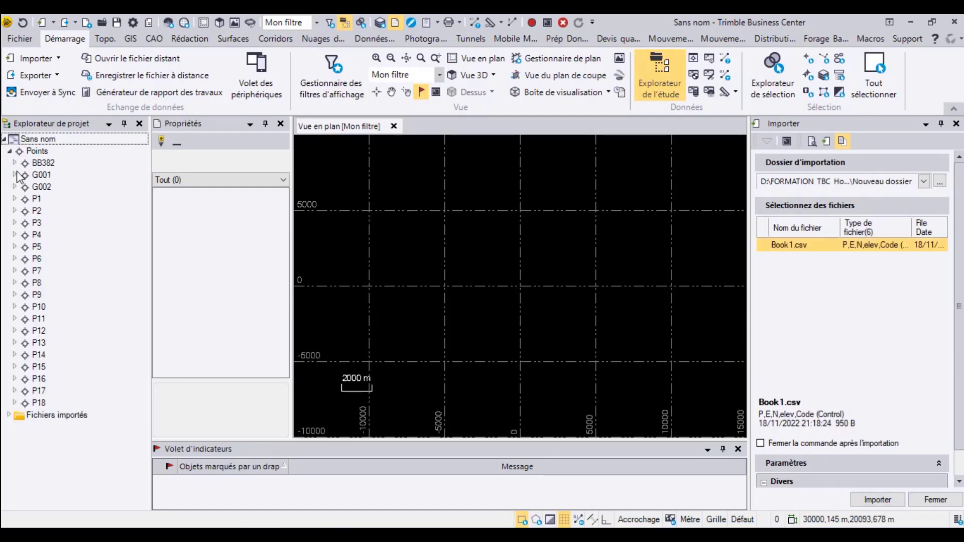
{"action": "left_click", "coordinate": [14, 163]}
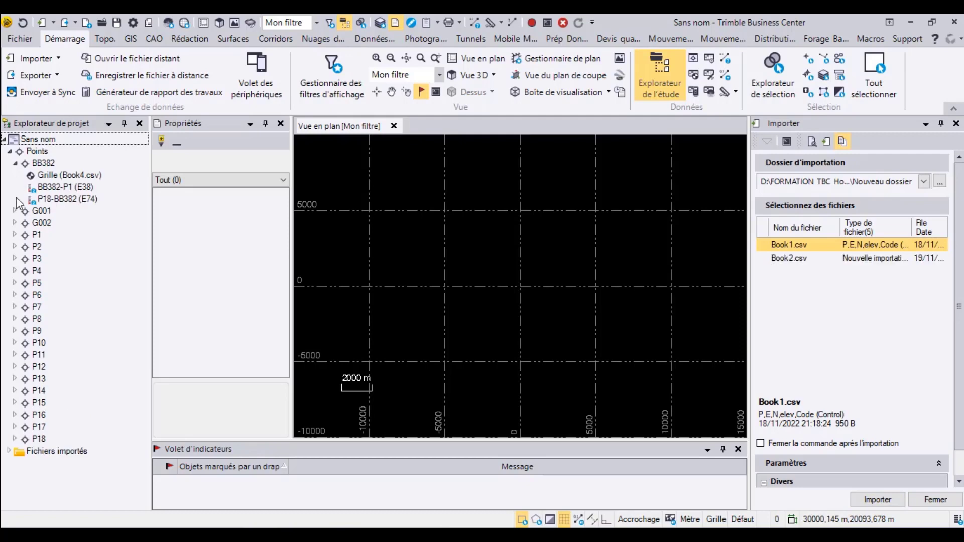
{"action": "left_click", "coordinate": [14, 223]}
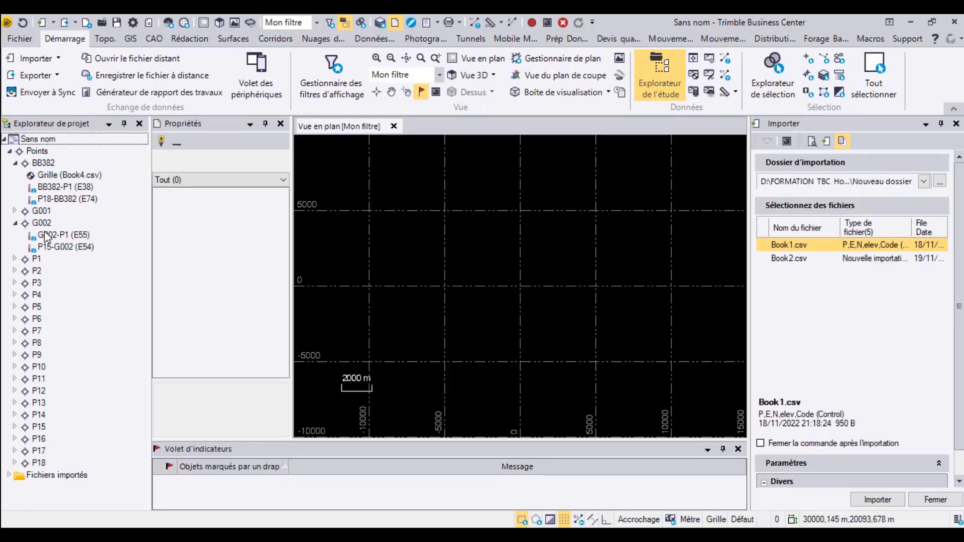
Step: Examine the properties of levelling observation G002-P1, including its station information and observed backsight, foresight and elevation difference
{"action": "left_click", "coordinate": [64, 246]}
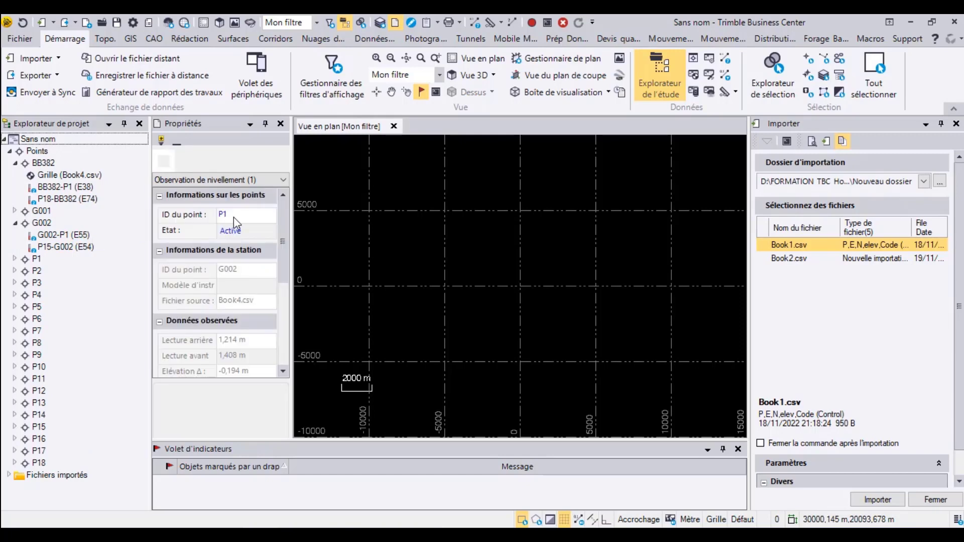
{"action": "scroll", "coordinate": [229, 349], "scroll_direction": "down", "scroll_amount": 3}
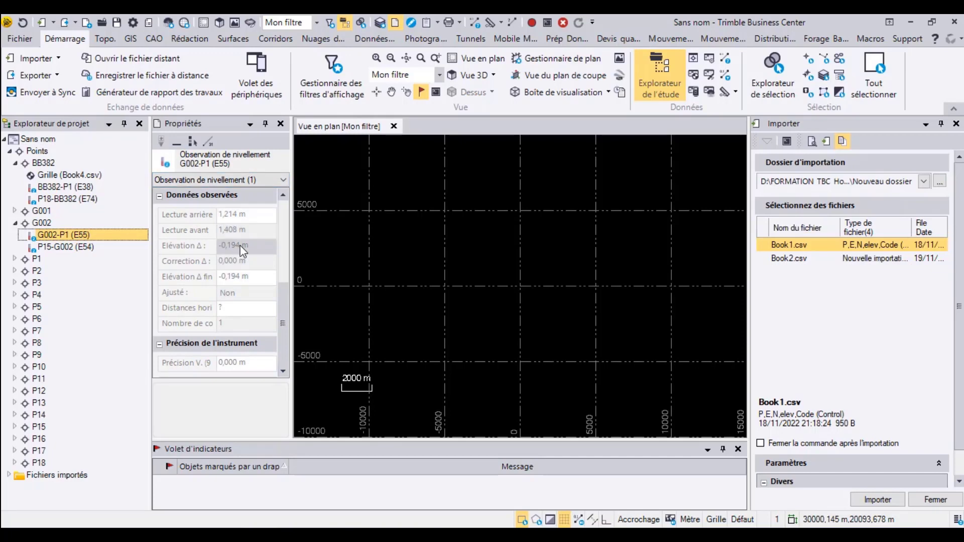
{"action": "scroll", "coordinate": [243, 251], "scroll_direction": "up", "scroll_amount": 3}
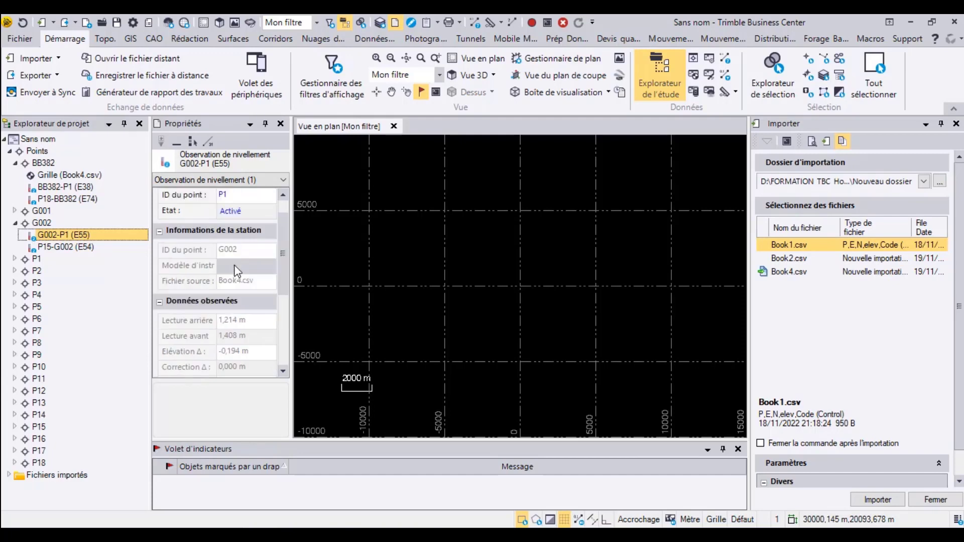